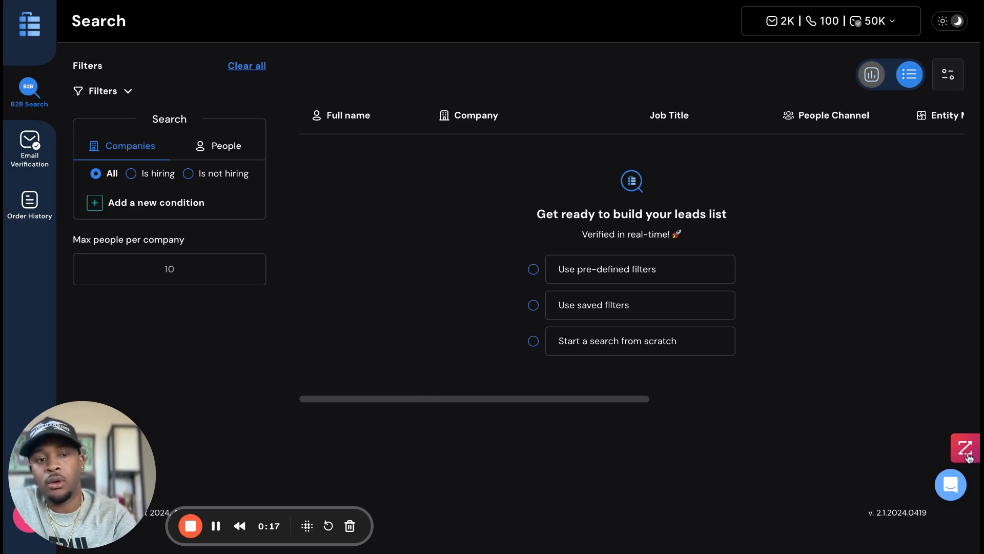
drag(969, 457, 965, 307)
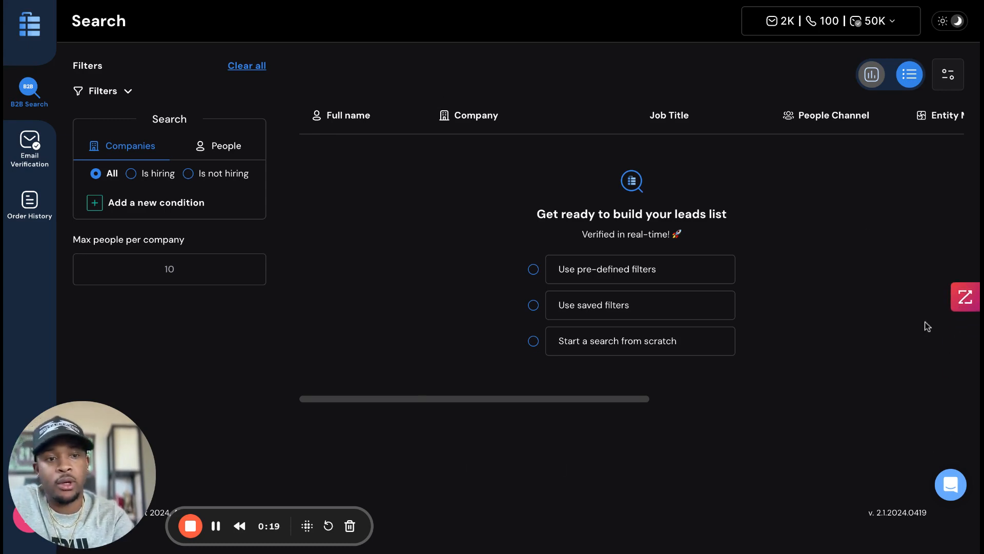
click(966, 307)
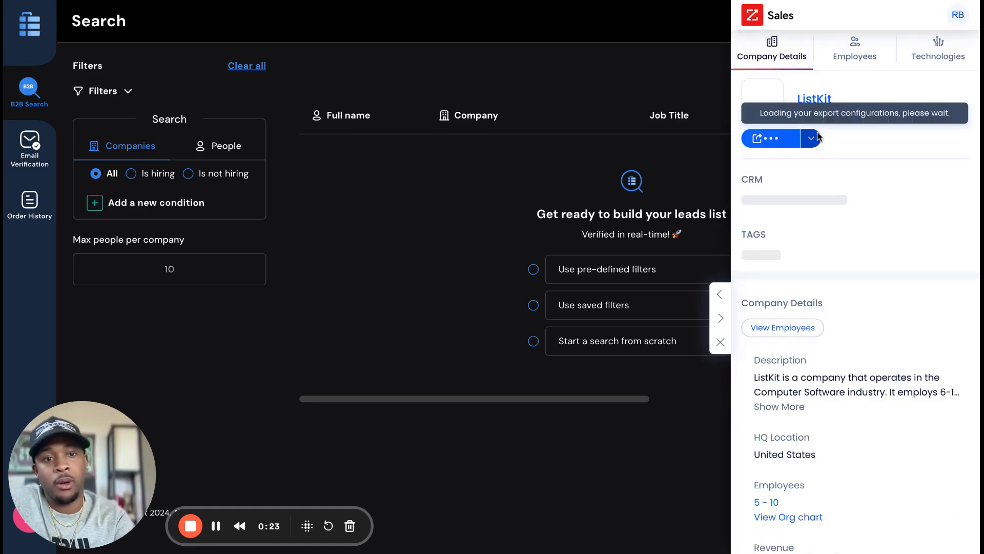
click(720, 342)
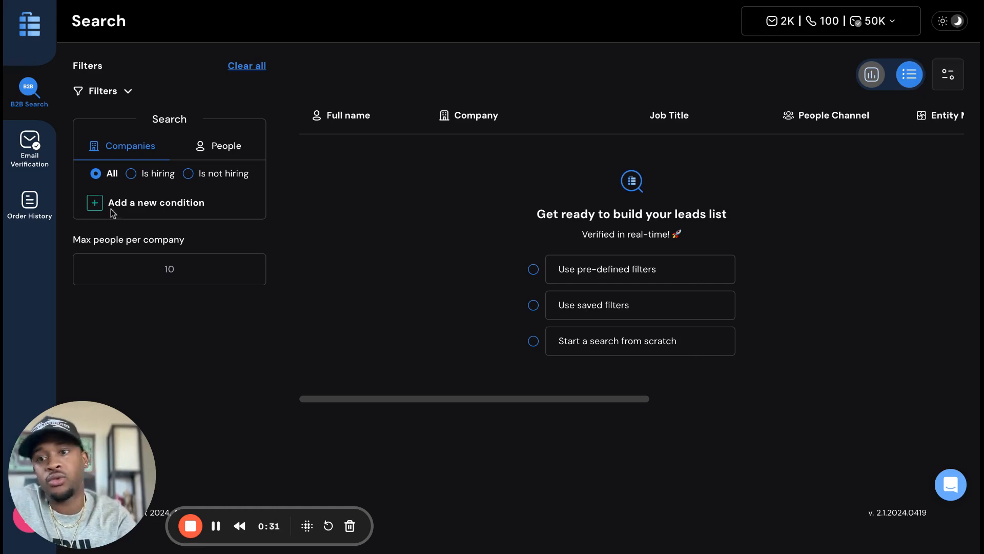
Add a Country condition to the company filters and set it to United States
click(133, 205)
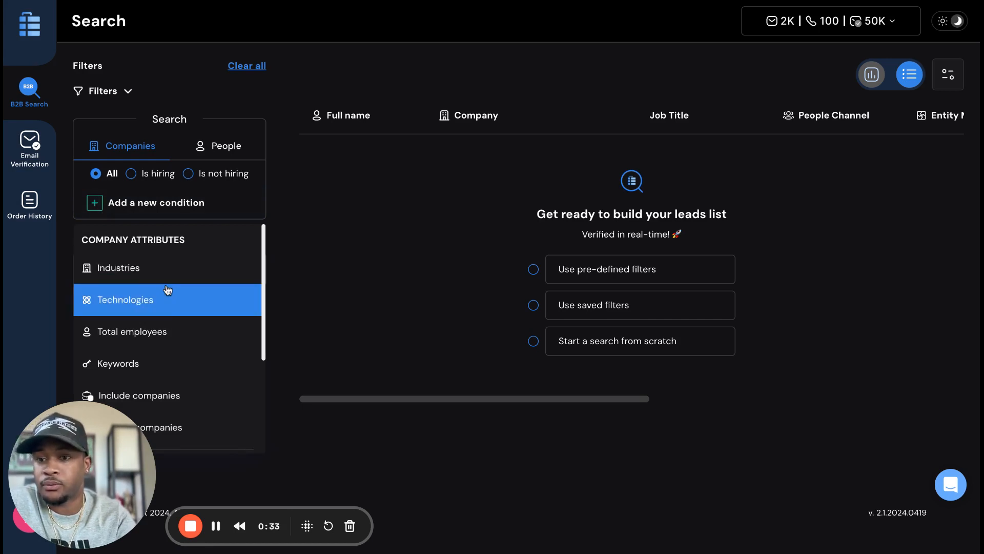
scroll(172, 308, down, 3)
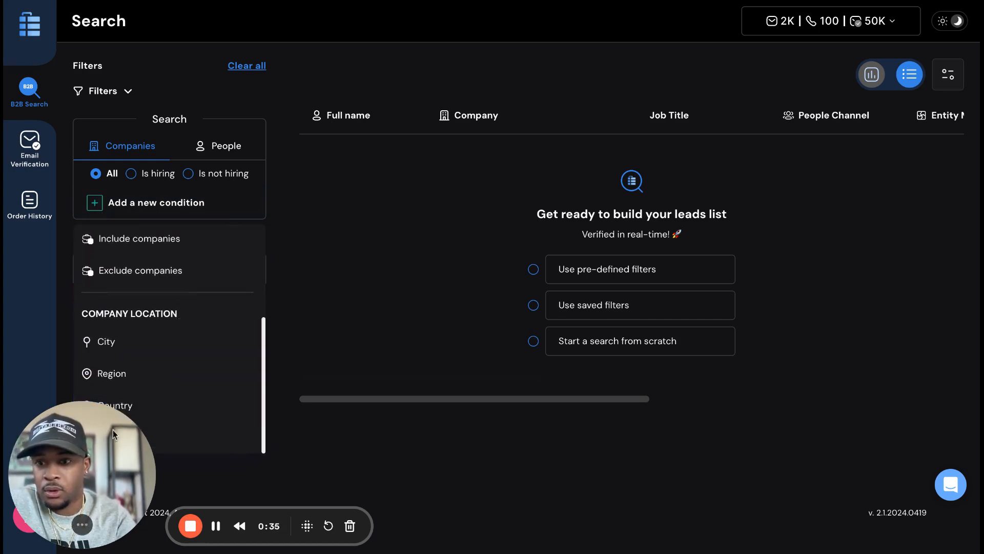
click(146, 405)
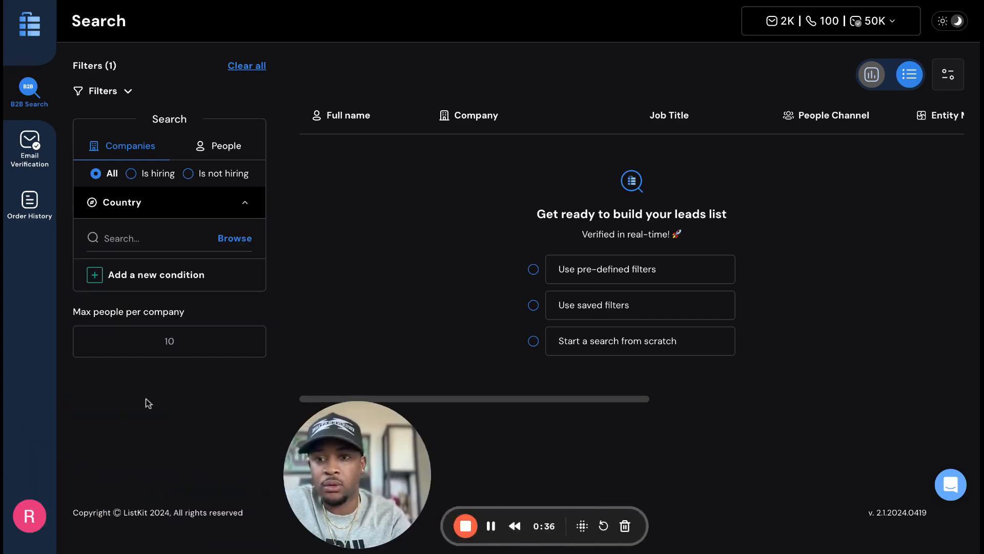
click(159, 236)
text(UNITE)
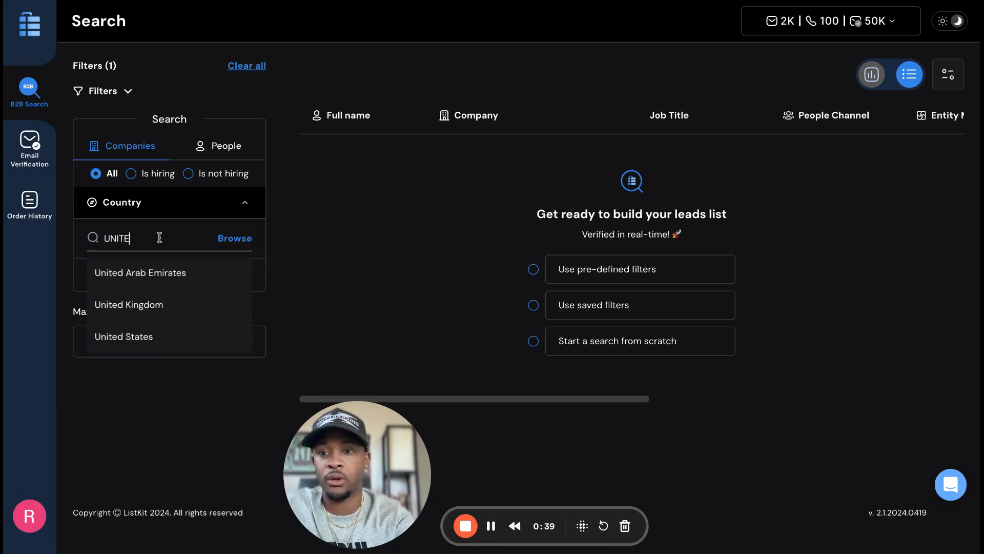
click(136, 335)
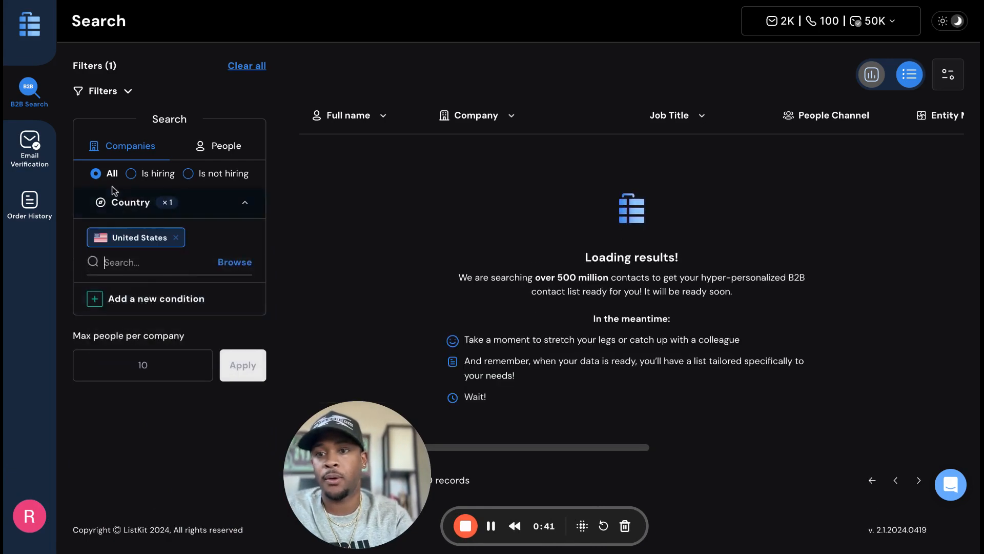
Add an Industries condition to the company filters and include Construction from the full industry list
click(100, 306)
click(105, 363)
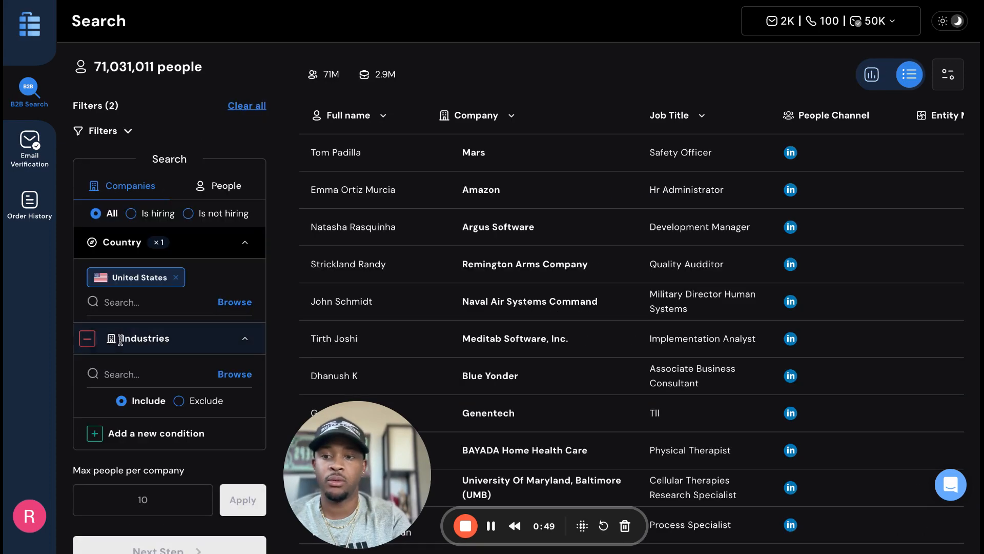
click(234, 376)
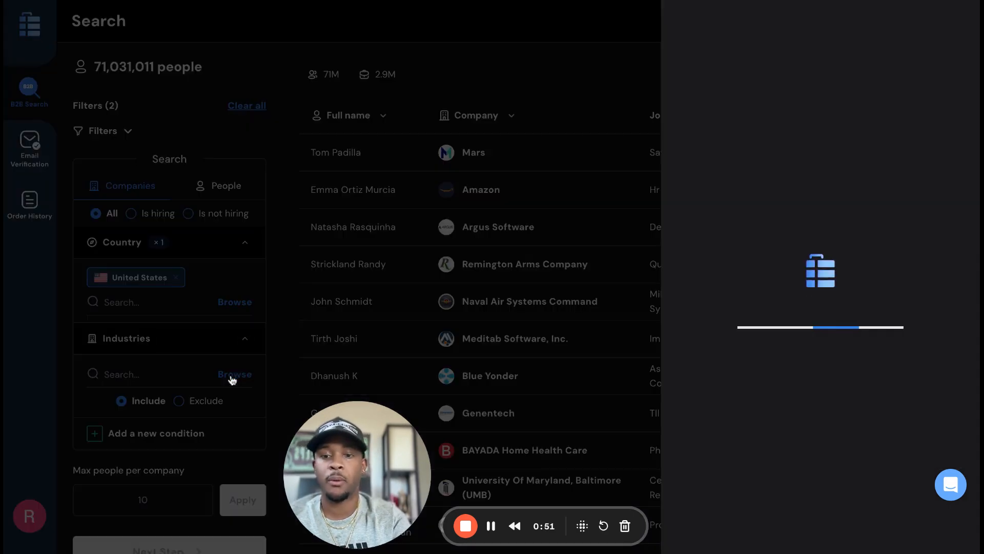
scroll(748, 238, down, 3)
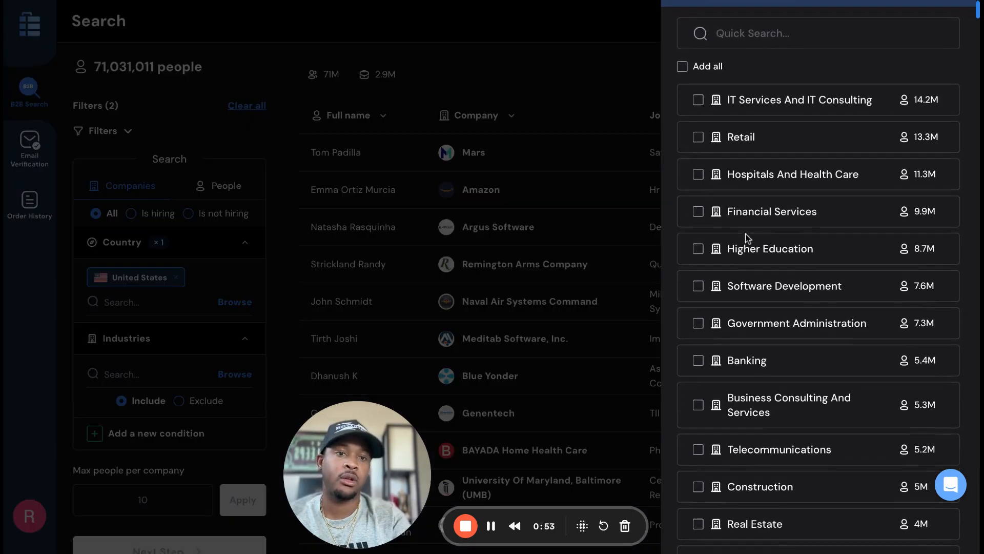
scroll(819, 277, down, 1)
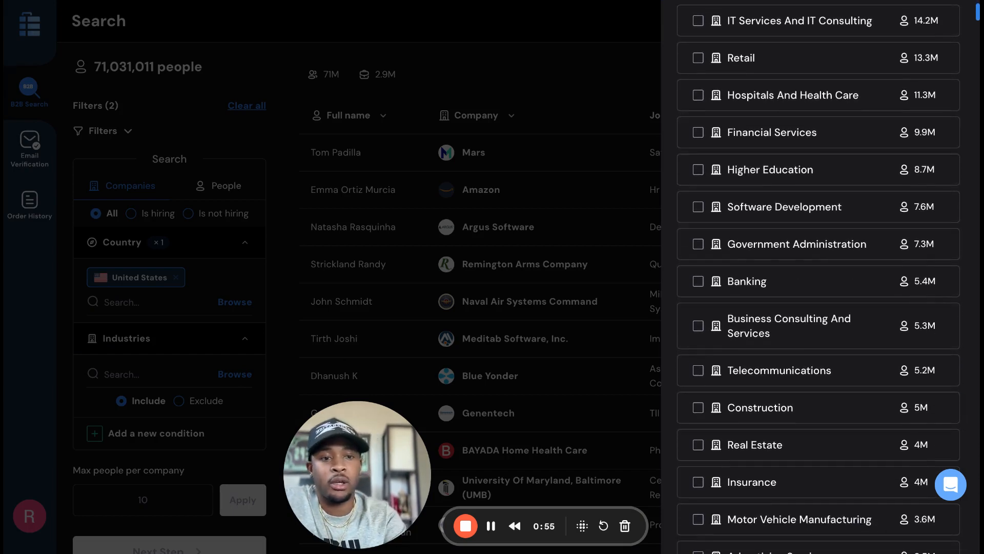
scroll(732, 241, down, 6)
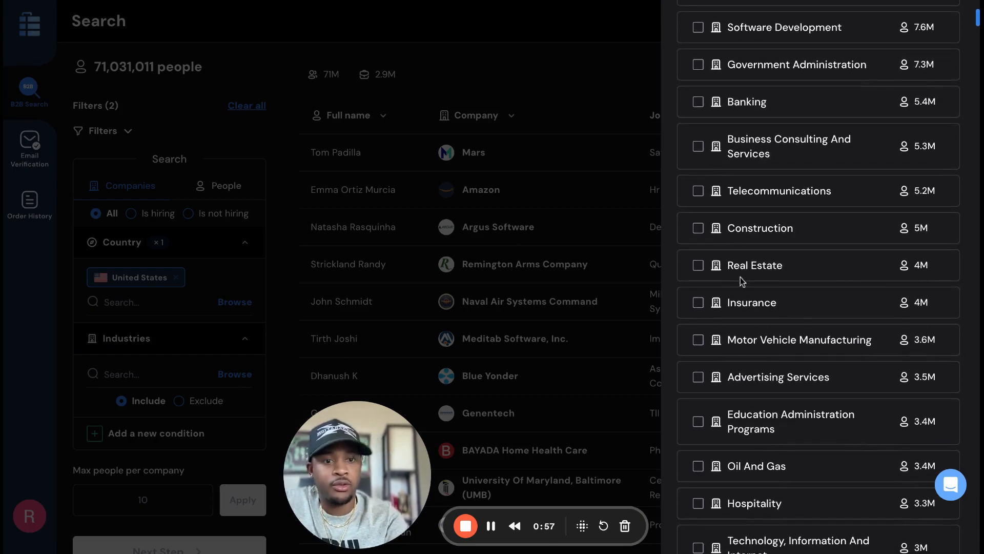
scroll(737, 342, down, 3)
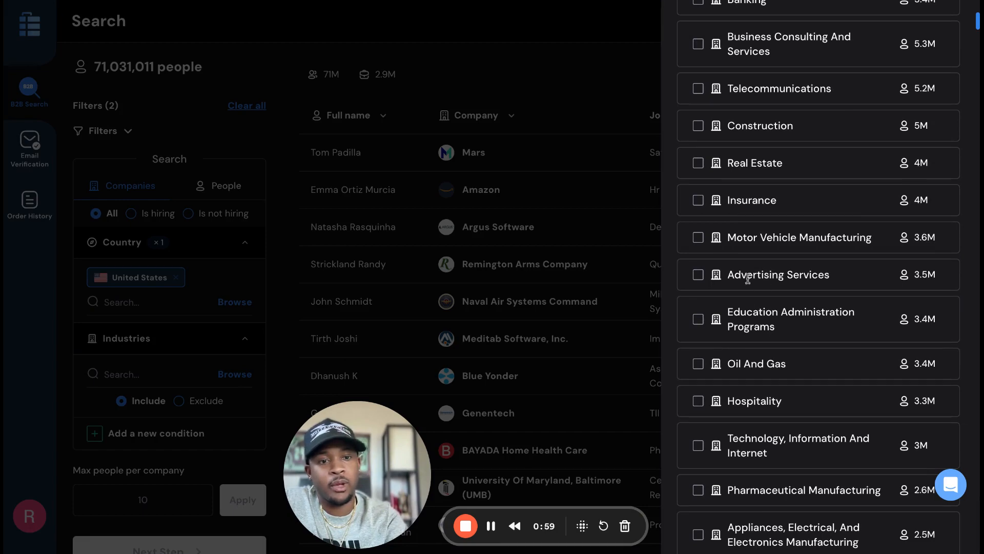
scroll(771, 382, down, 8)
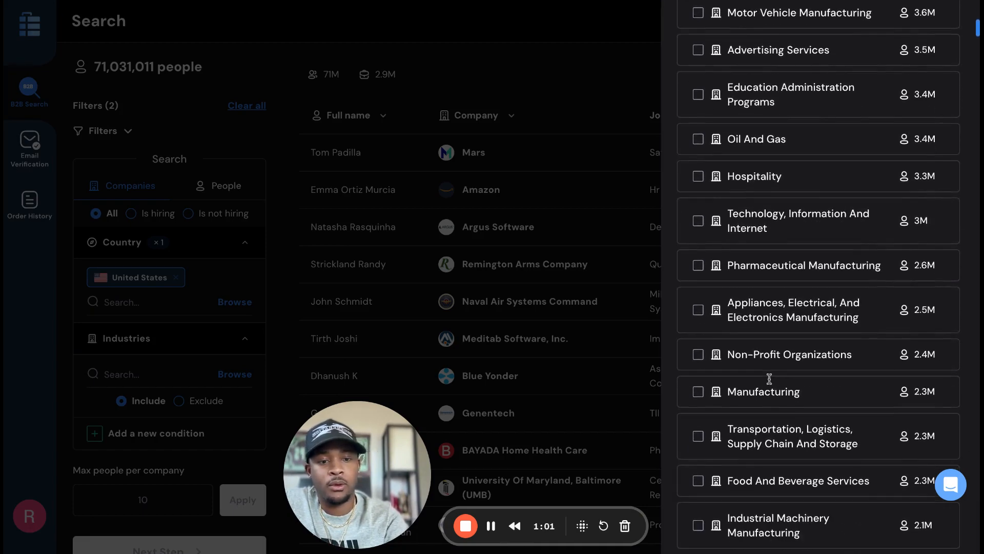
scroll(769, 378, down, 6)
scroll(769, 378, up, 13)
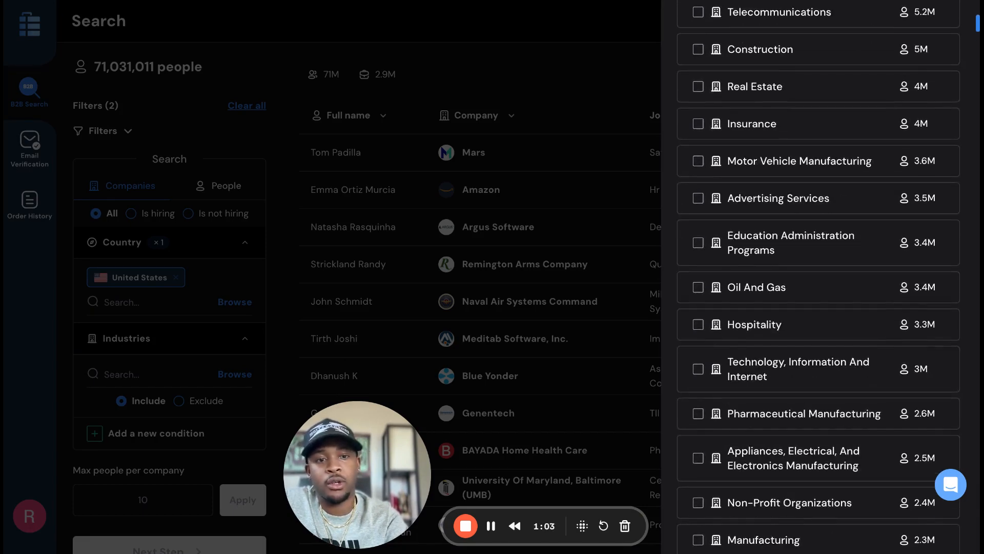
scroll(710, 174, up, 3)
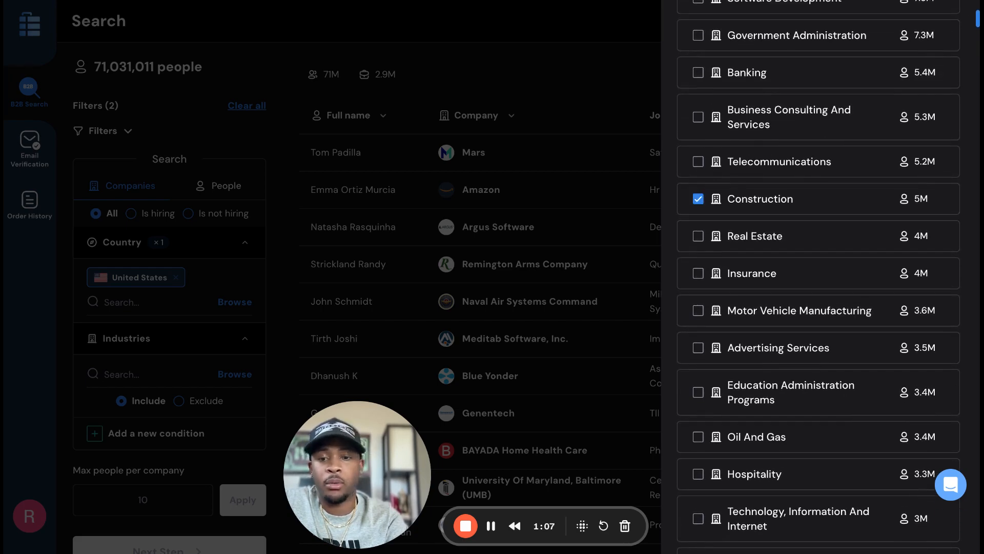
click(636, 73)
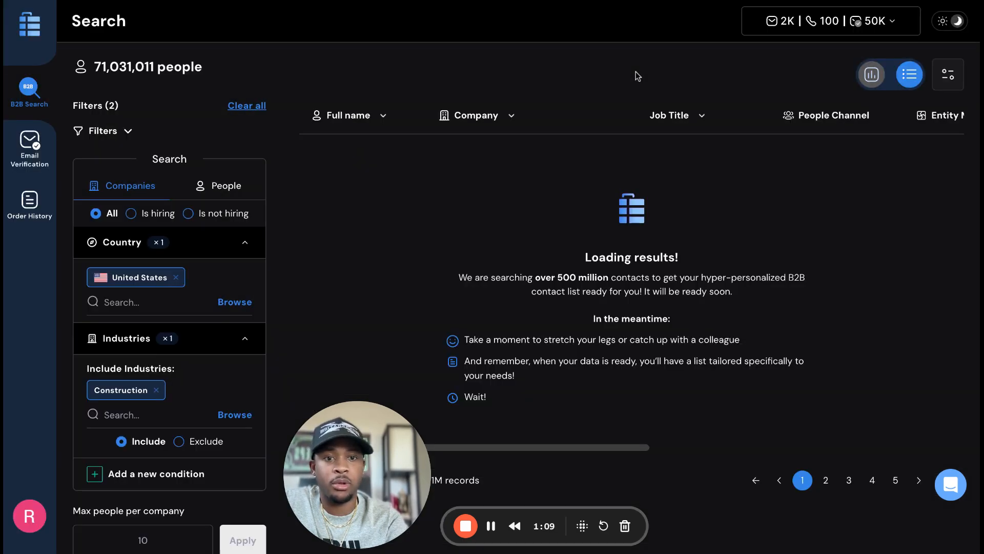
Add an empty Keywords condition to the company filters
scroll(319, 234, down, 2)
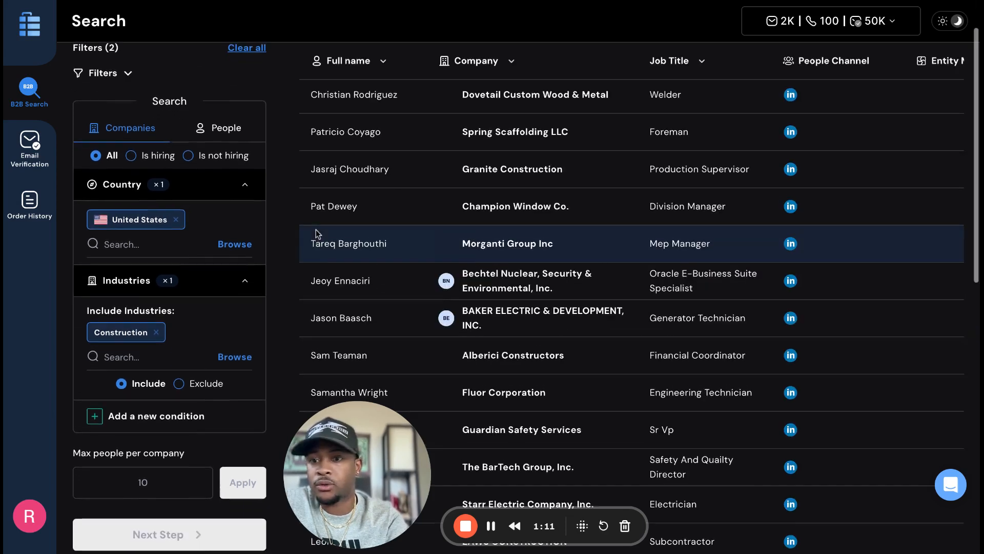
click(101, 418)
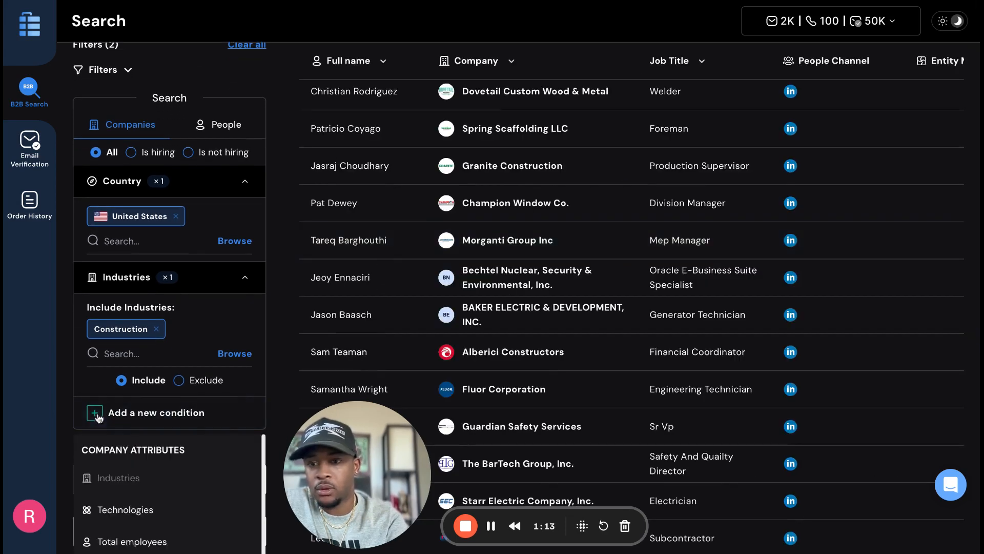
scroll(105, 484, down, 2)
click(106, 483)
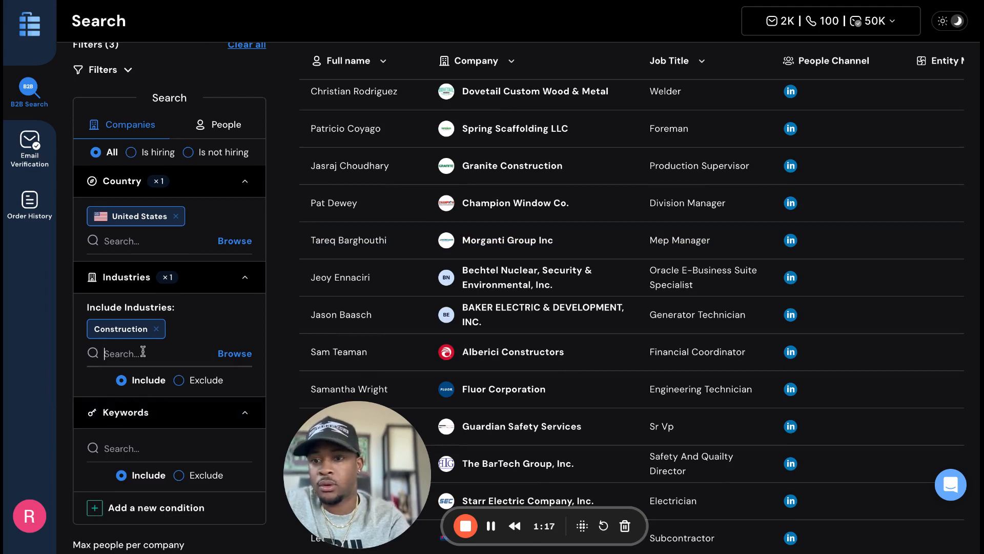
Add COMMERCIAL ROOFING, COATINGS, "COMMERCIAL ROOFING" in quotation marks, and TPO as custom terms to the included industries
text(co)
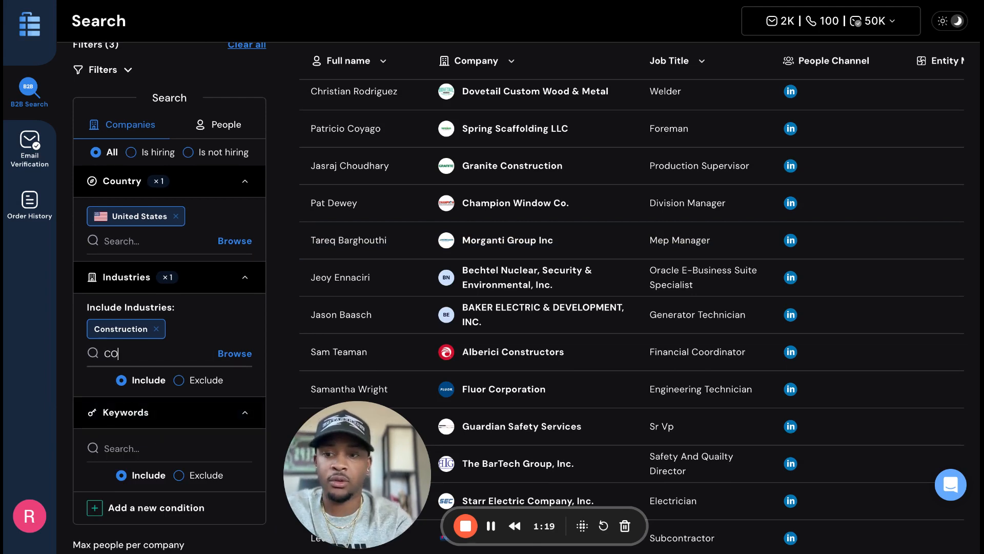
text(MMERCIAL )
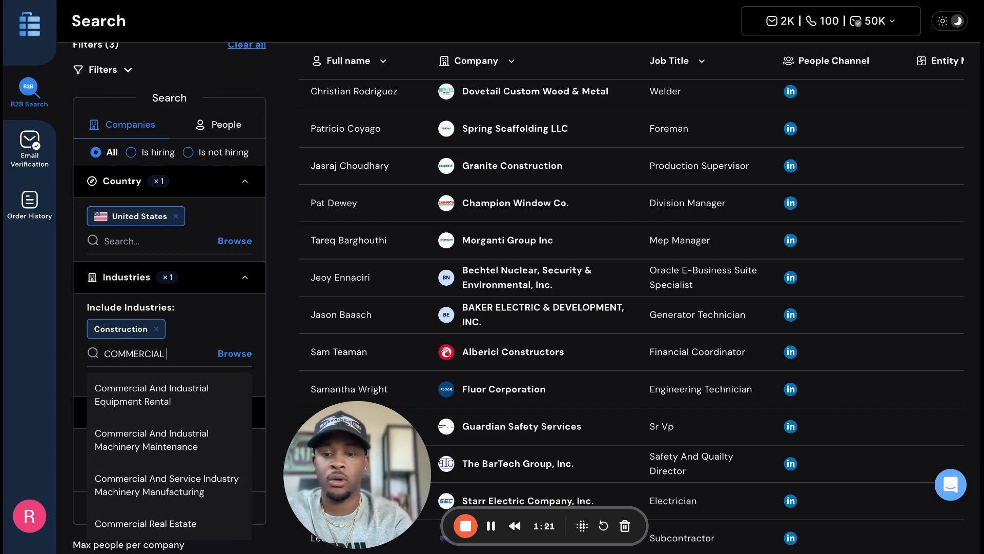
text(ROOFING)
key(Return)
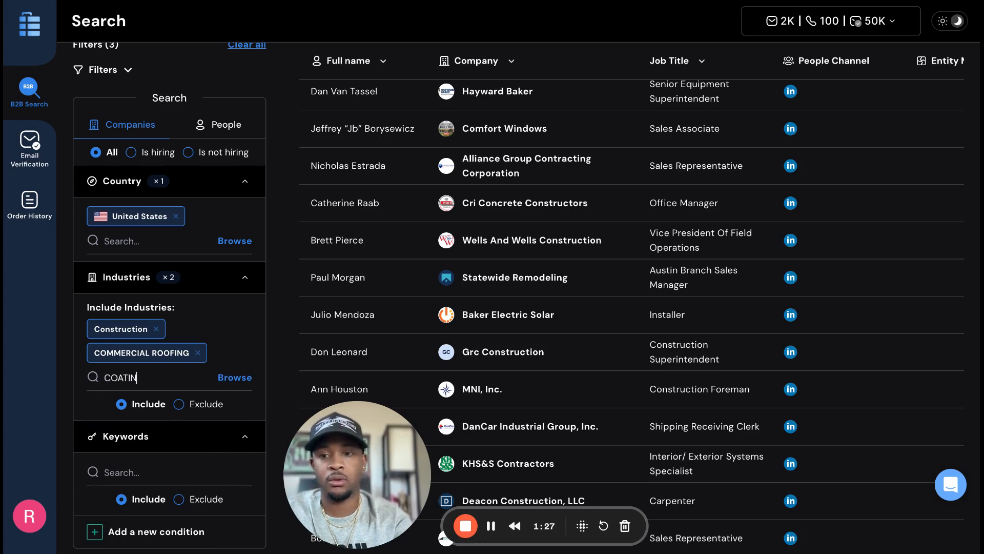
text(COATINGS)
key(Return)
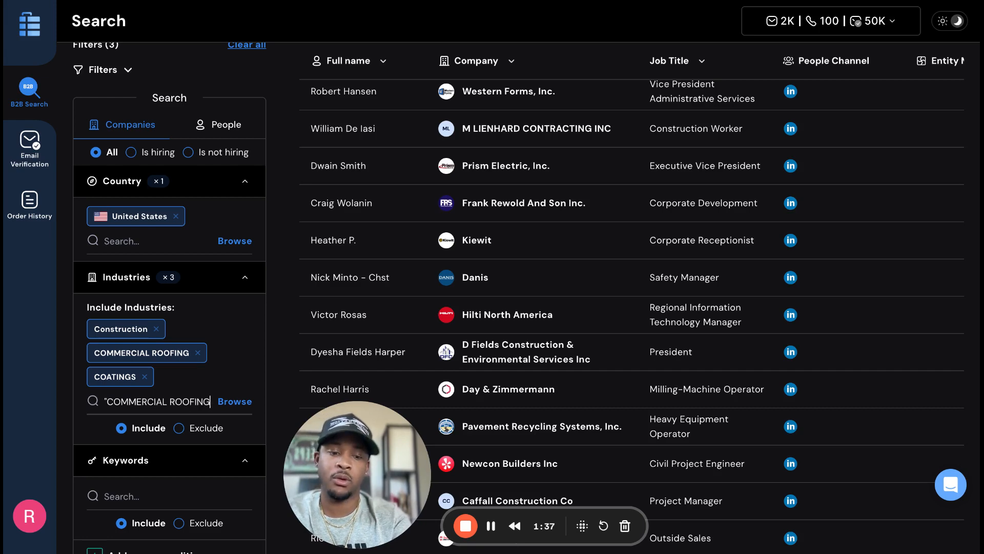
text(G")
key(Return)
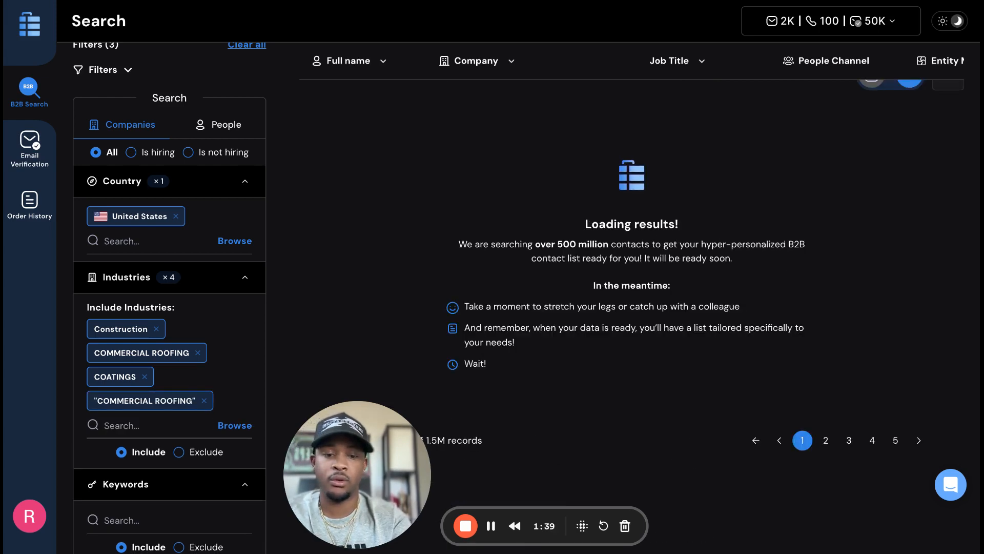
text(TPO)
key(Return)
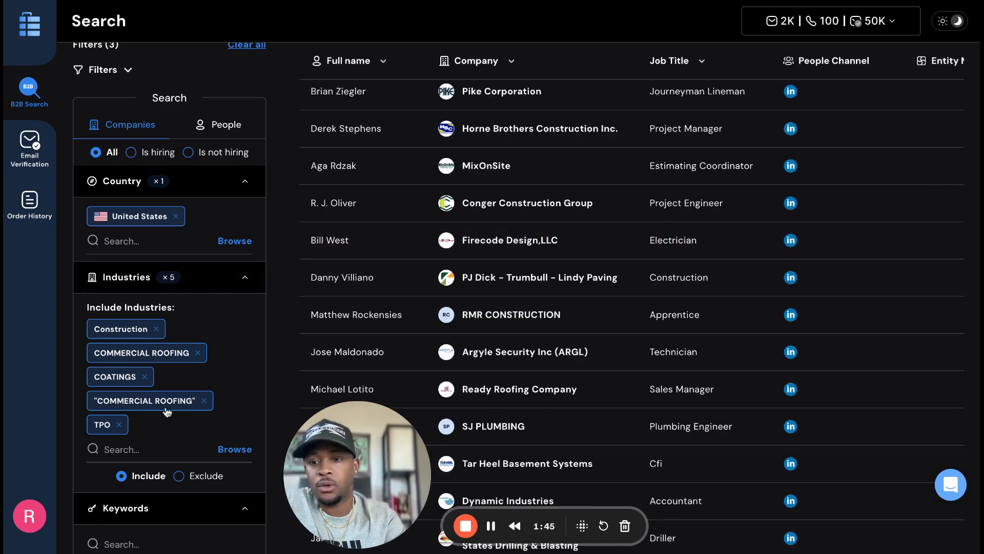
Switch to the people filters and show the search results as statistics charts instead of a list
click(228, 128)
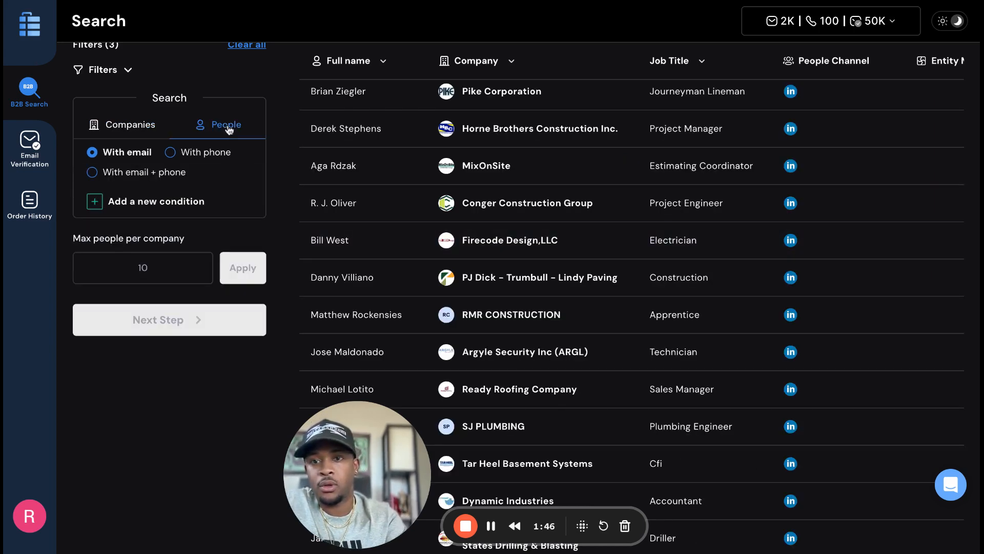
click(102, 201)
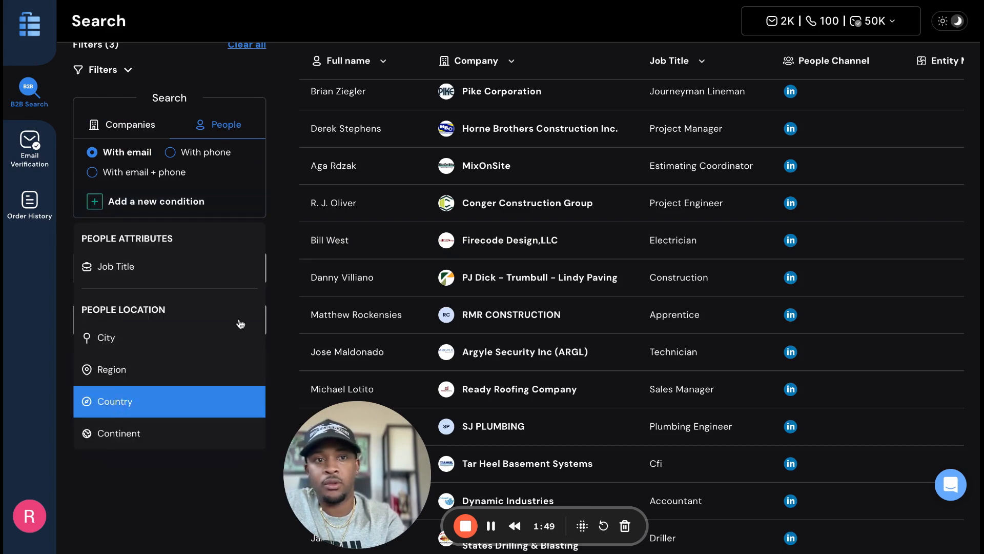
scroll(829, 156, up, 2)
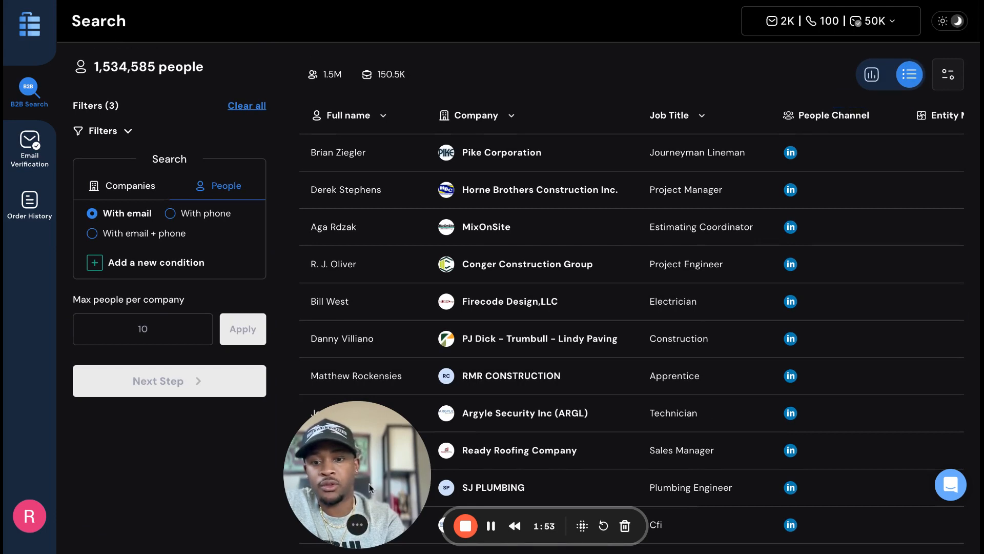
drag(369, 484, 172, 494)
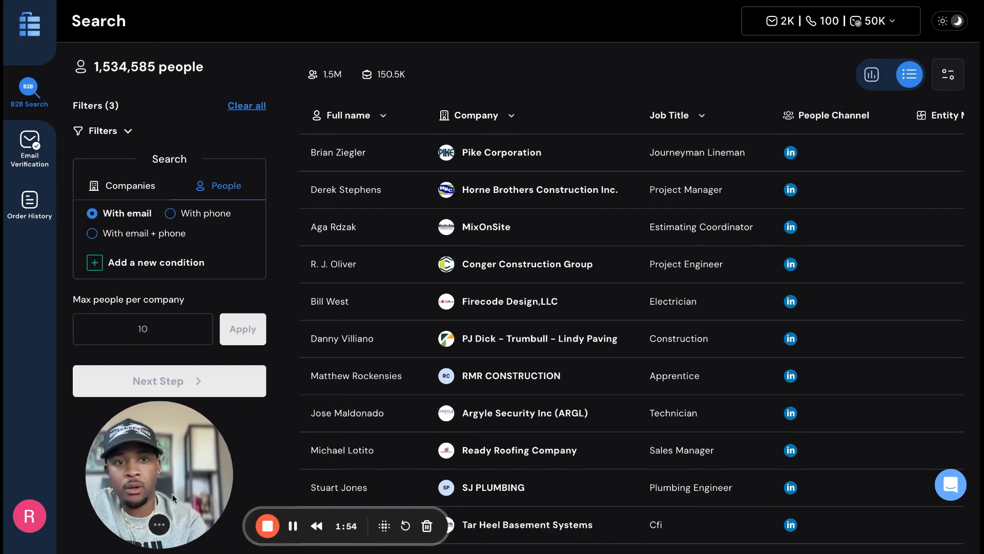
click(872, 75)
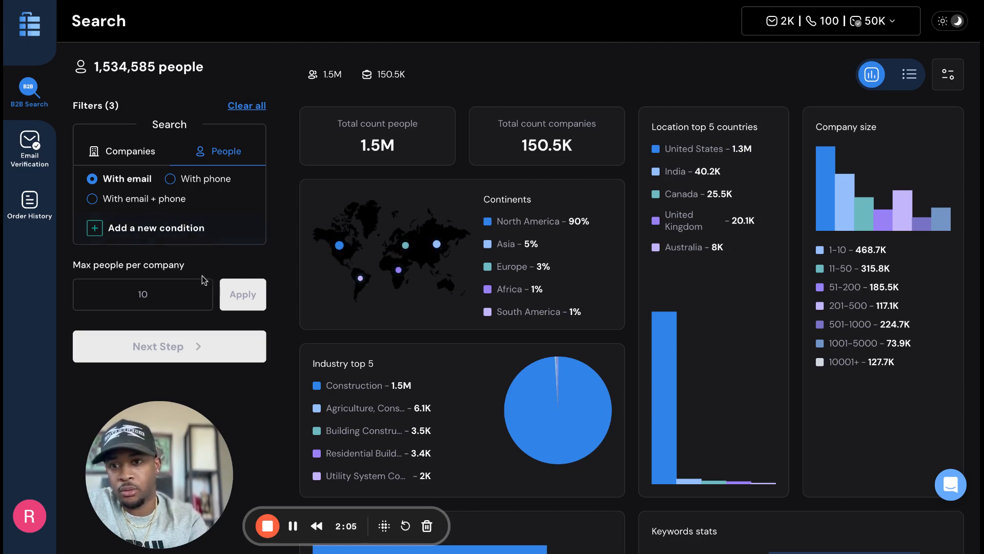
Add a Country condition to the people filters and include United States
click(119, 232)
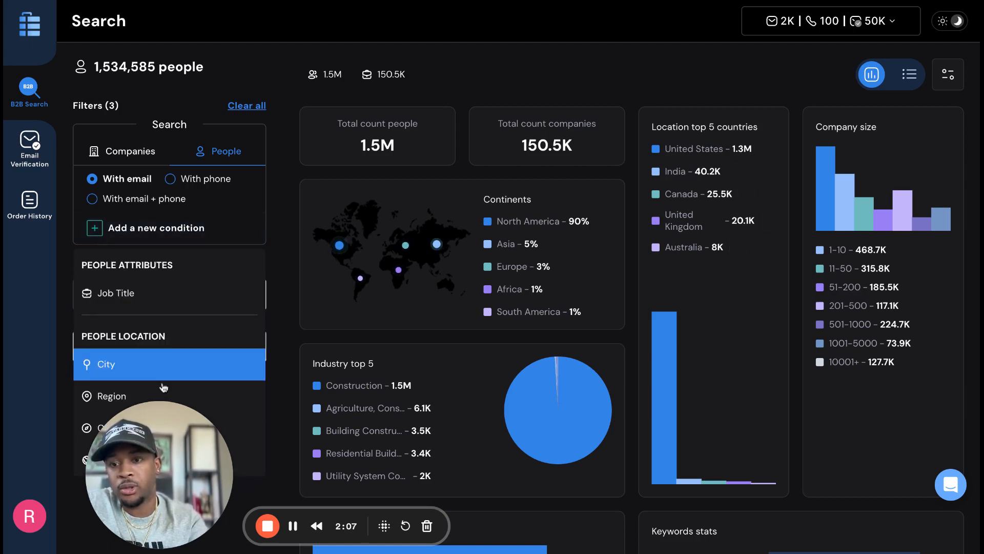
drag(178, 444, 329, 444)
click(115, 427)
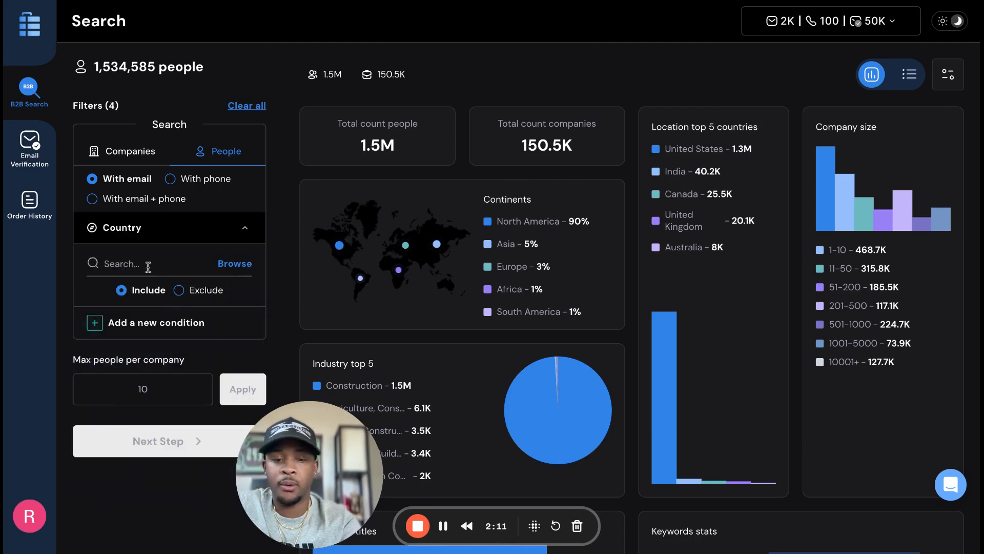
text(UNITED)
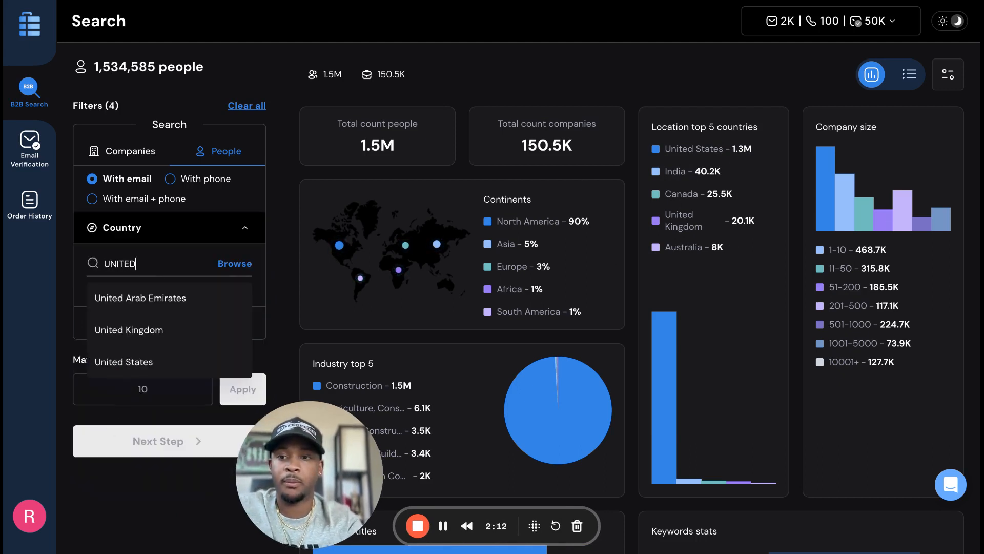
click(139, 361)
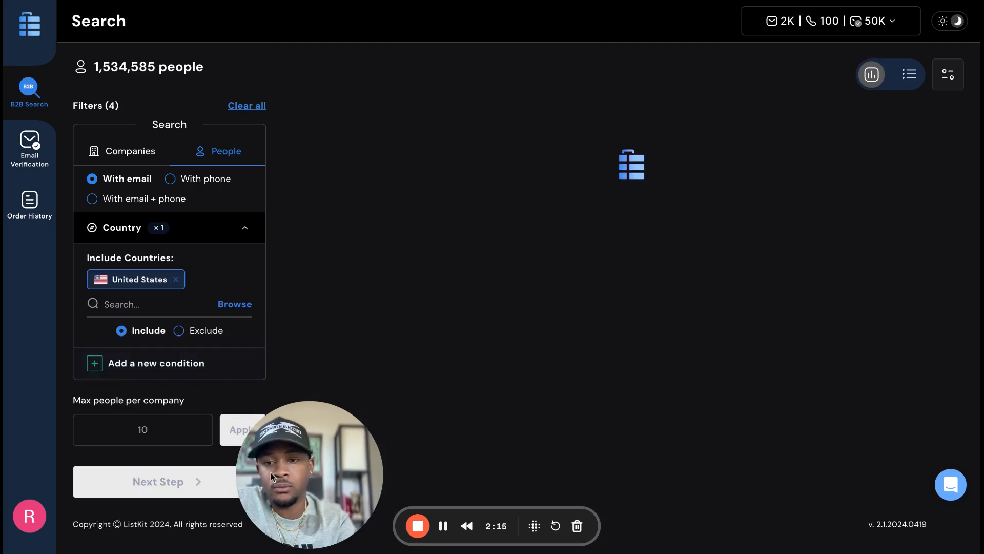
drag(291, 461, 61, 460)
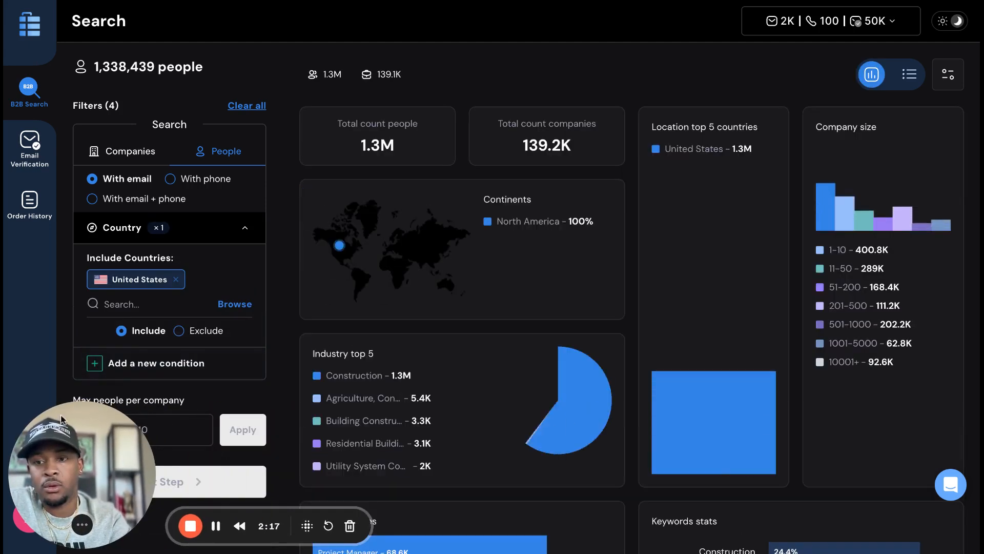
Add a Job Title condition to the people filters and include PRESIDENT as a title
click(212, 362)
scroll(213, 363, down, 5)
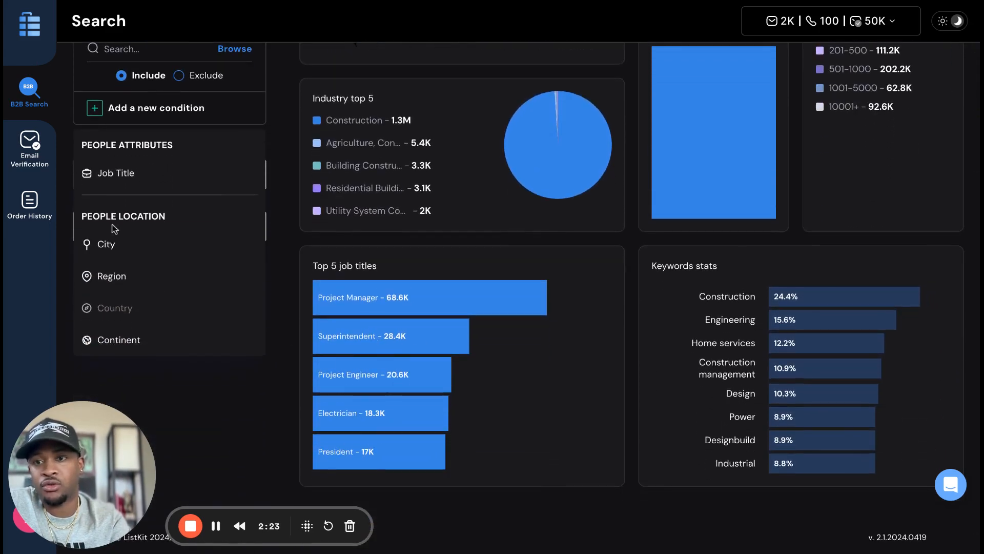
scroll(176, 246, up, 2)
click(152, 262)
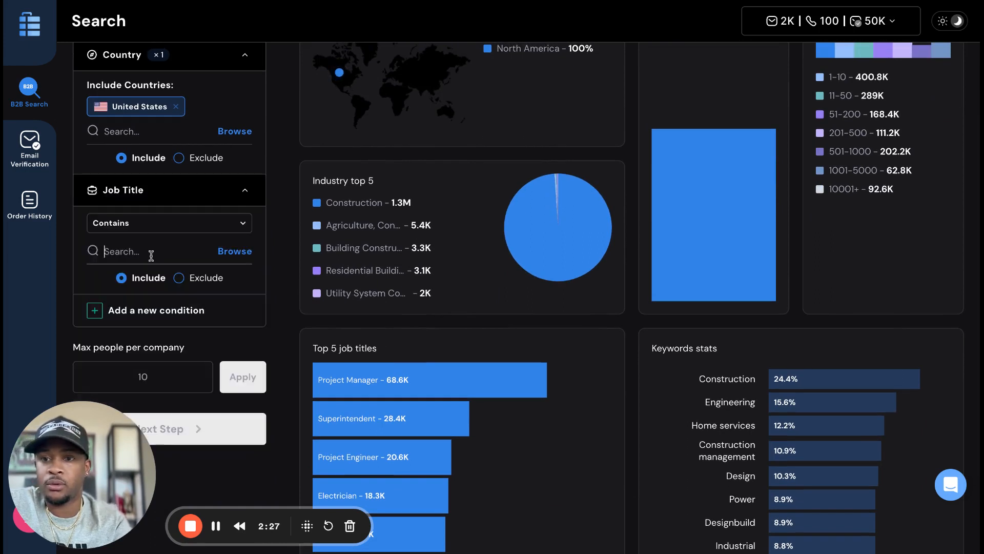
click(150, 252)
text(PRES)
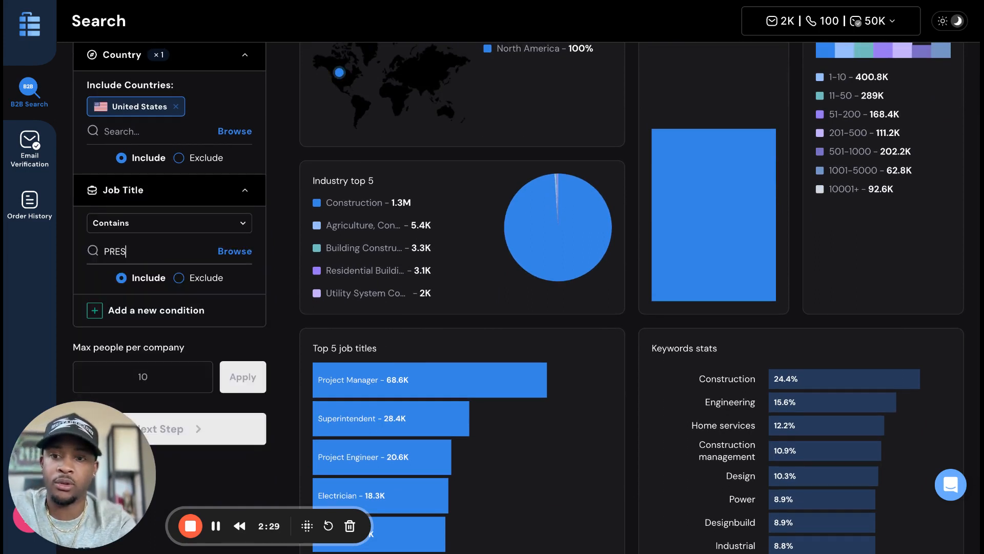
text(IDENT)
key(Return)
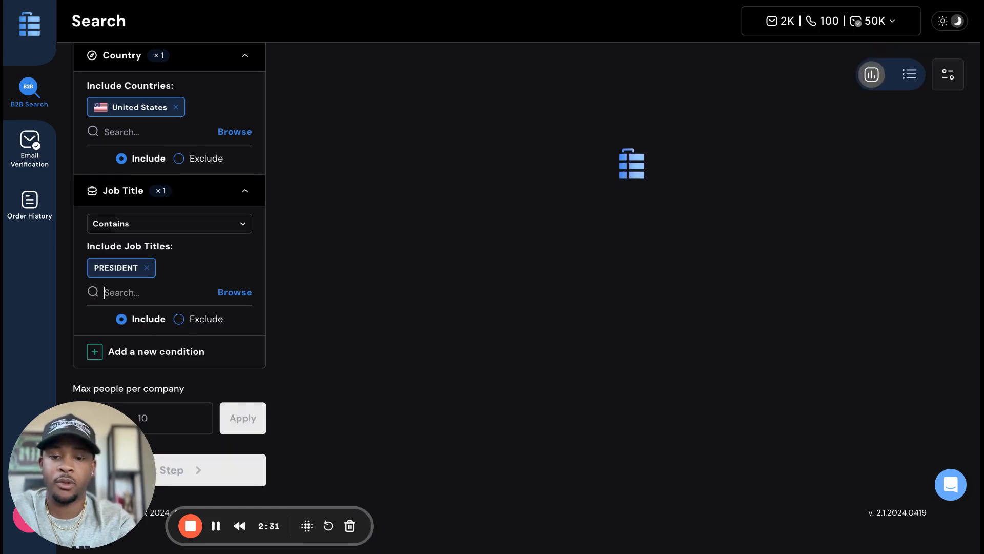
Add CEO, OWNER, PROJECT MANAGER and BUSINESS DEVELOPMENT to the included job titles
text(CEO)
key(Return)
text(OW)
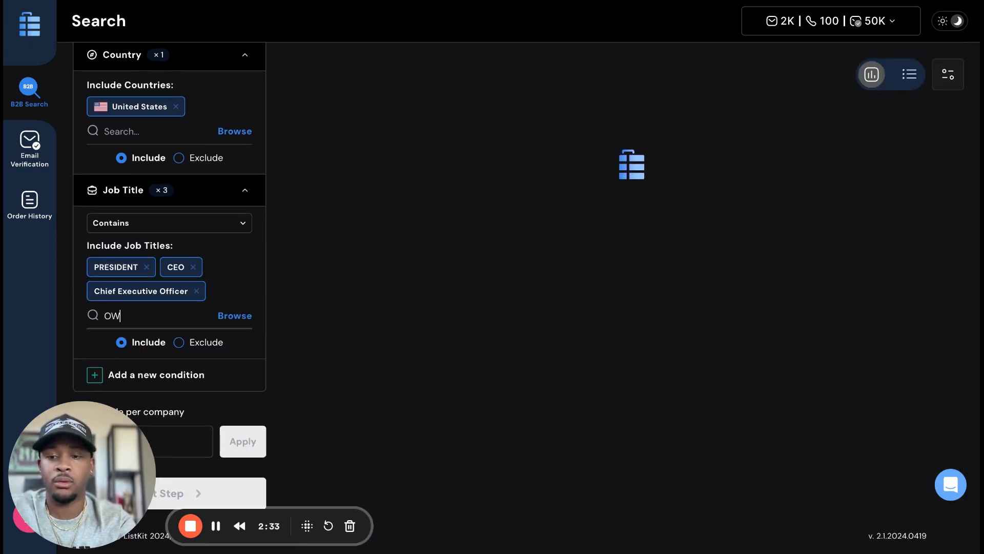
text(NER)
key(Return)
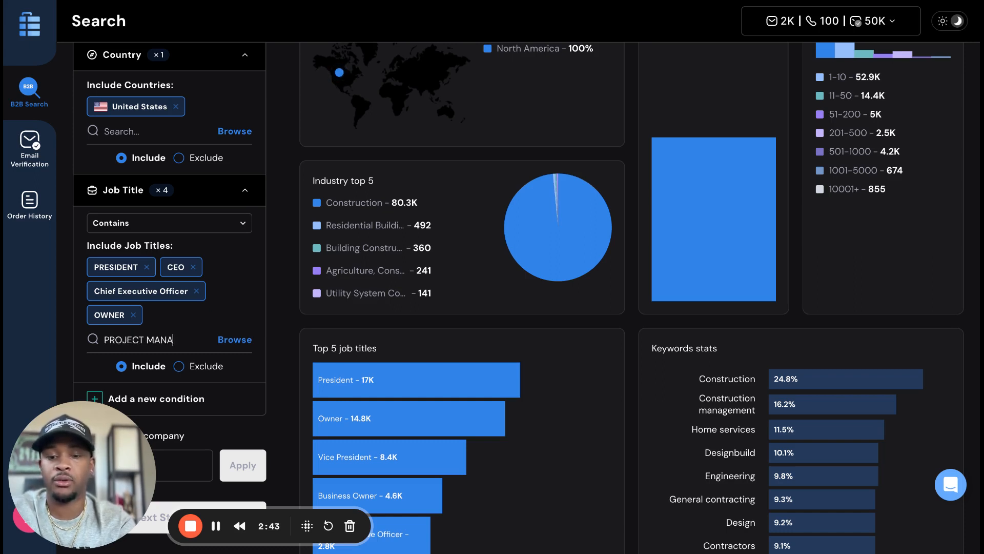
text(PROJECT MANAGER)
key(Return)
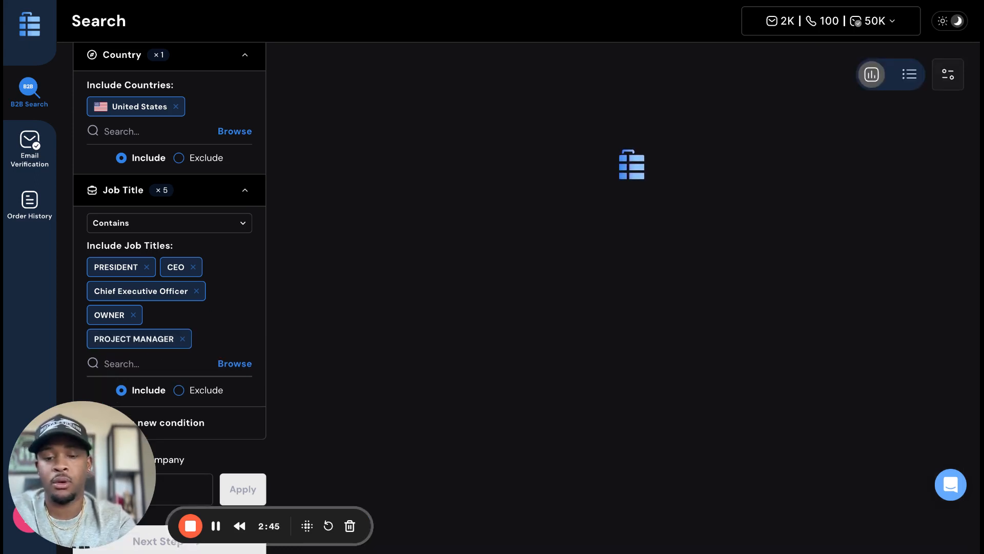
text(BUSINE)
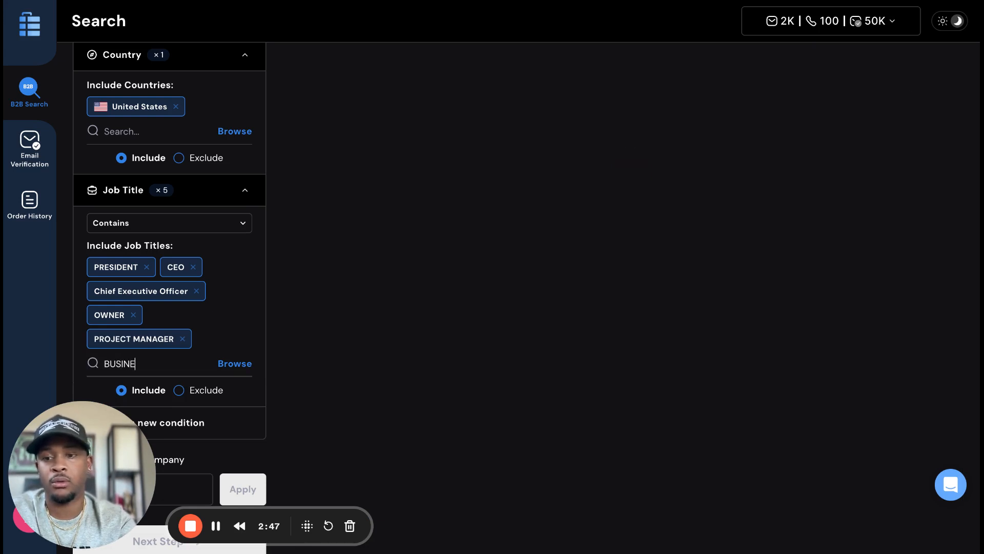
text(SS DEVELOPMENT)
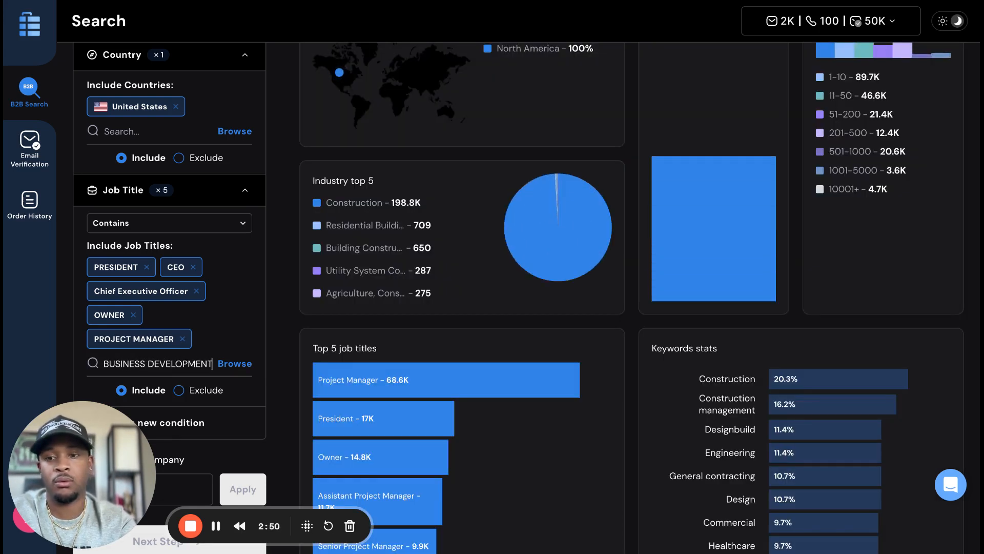
key(Return)
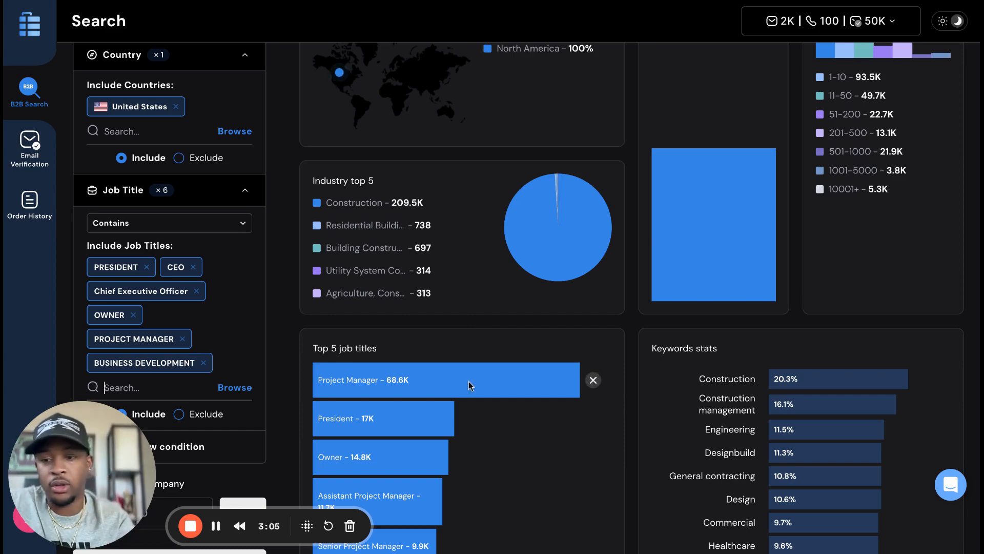
Exclude the Assistant Project Manager title from the search using the top job titles chart
scroll(466, 413, down, 2)
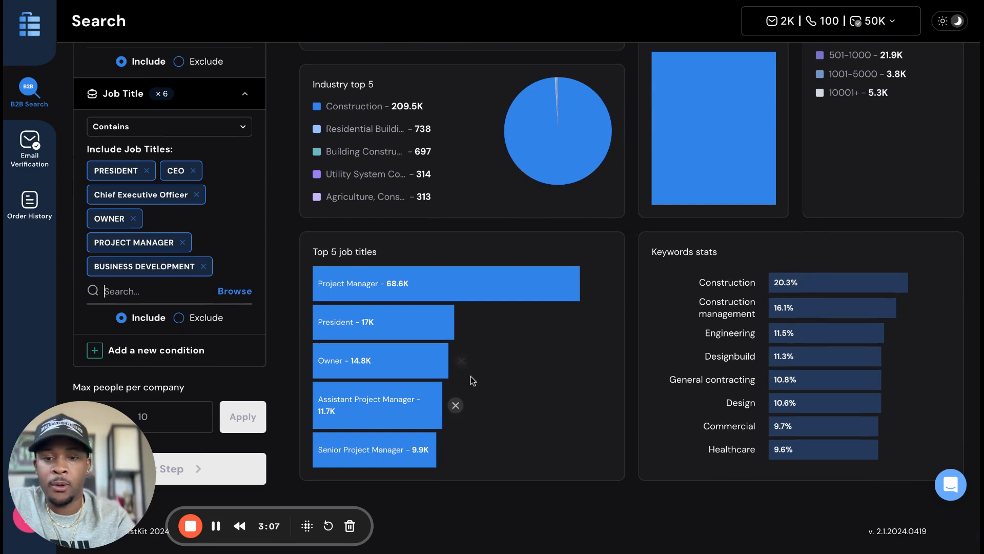
click(456, 405)
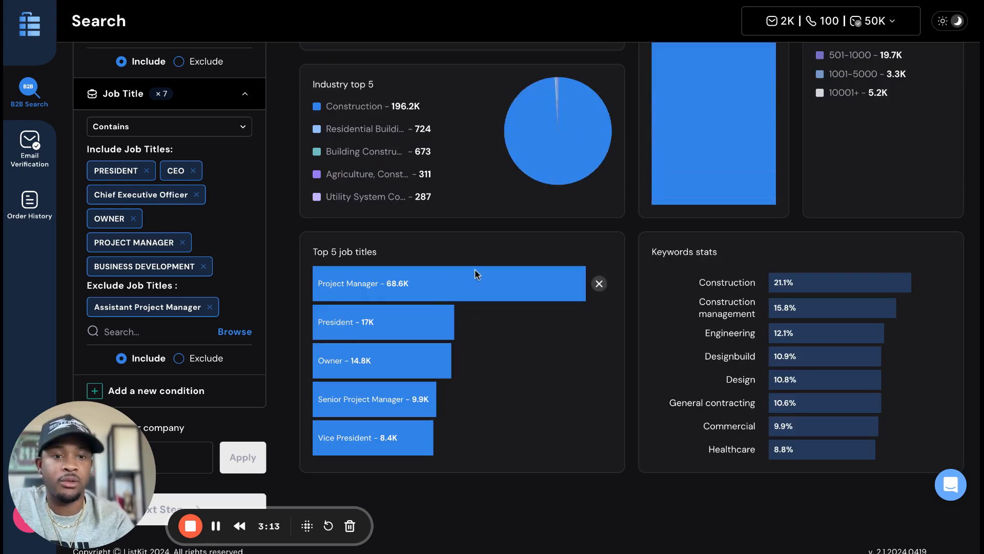
In the company filters, remove COMMERCIAL ROOFING, COATINGS, "COMMERCIAL ROOFING" in quotation marks, and TPO from the included industries
scroll(475, 268, up, 5)
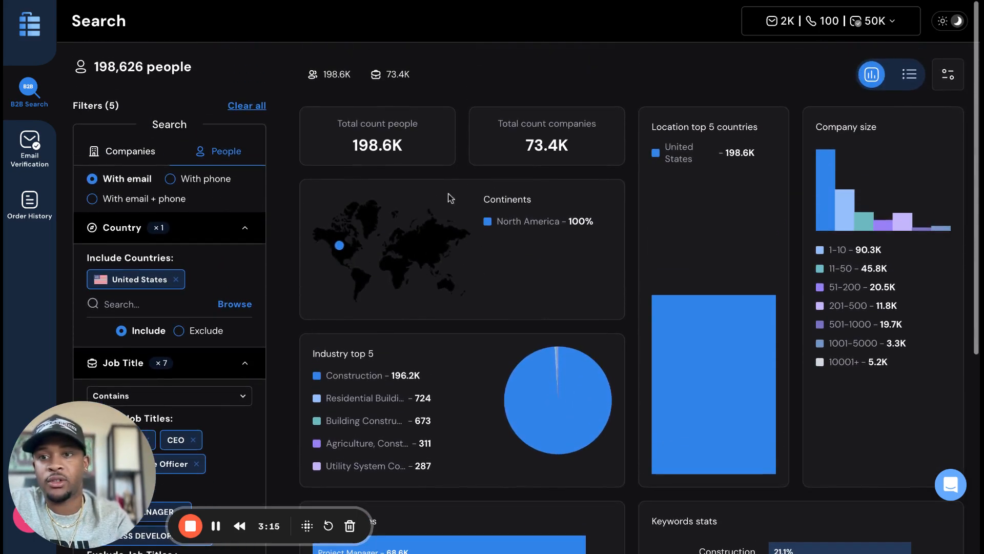
click(144, 155)
scroll(229, 288, down, 4)
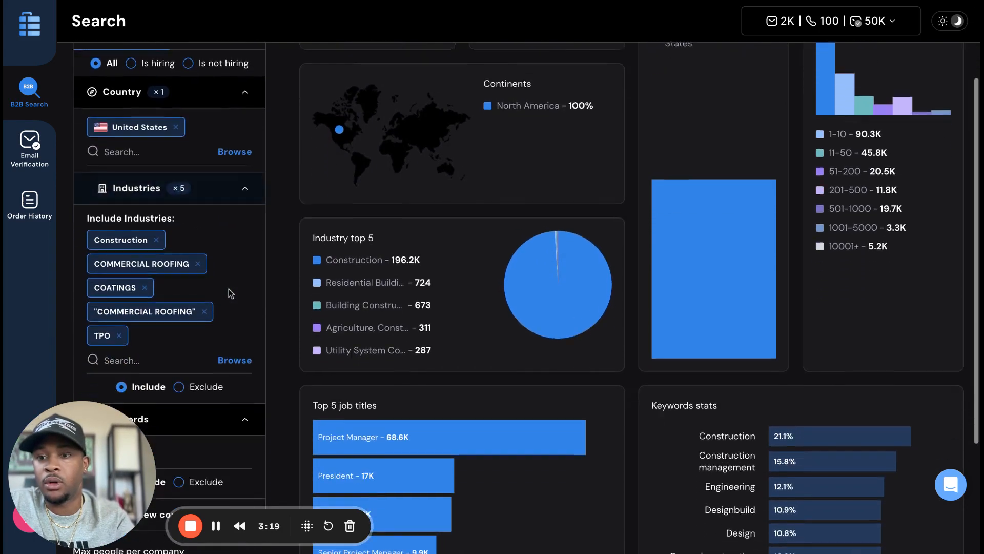
scroll(228, 288, down, 2)
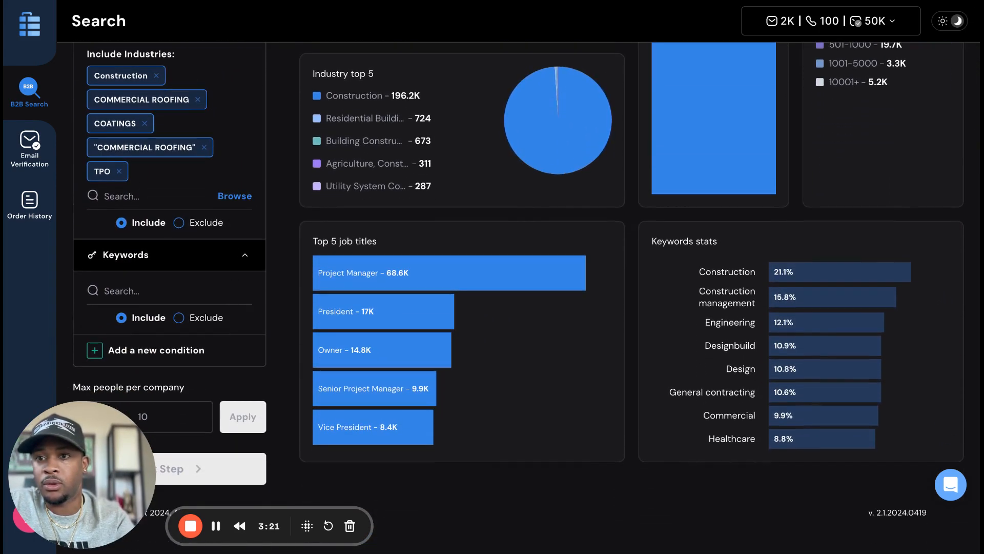
scroll(228, 288, up, 2)
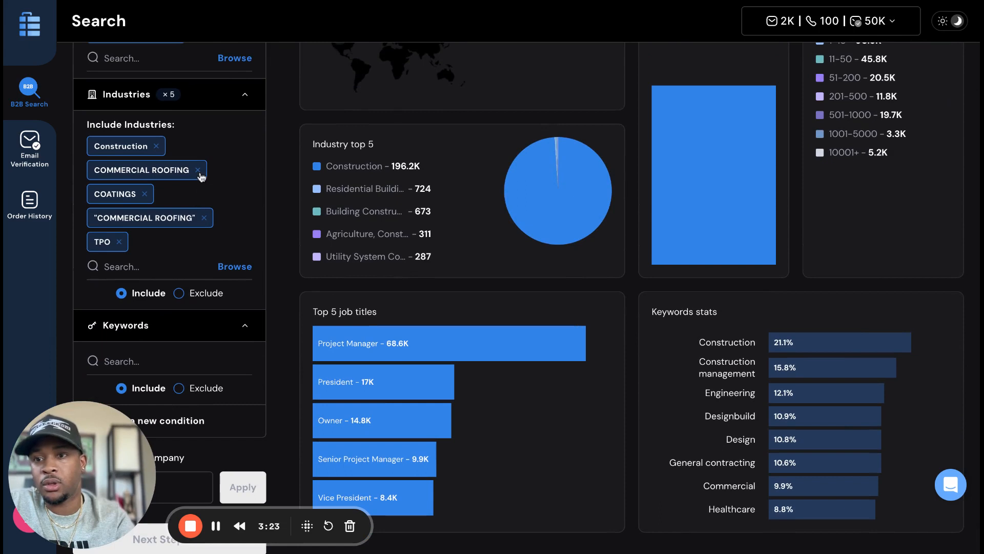
click(198, 170)
click(227, 147)
click(204, 170)
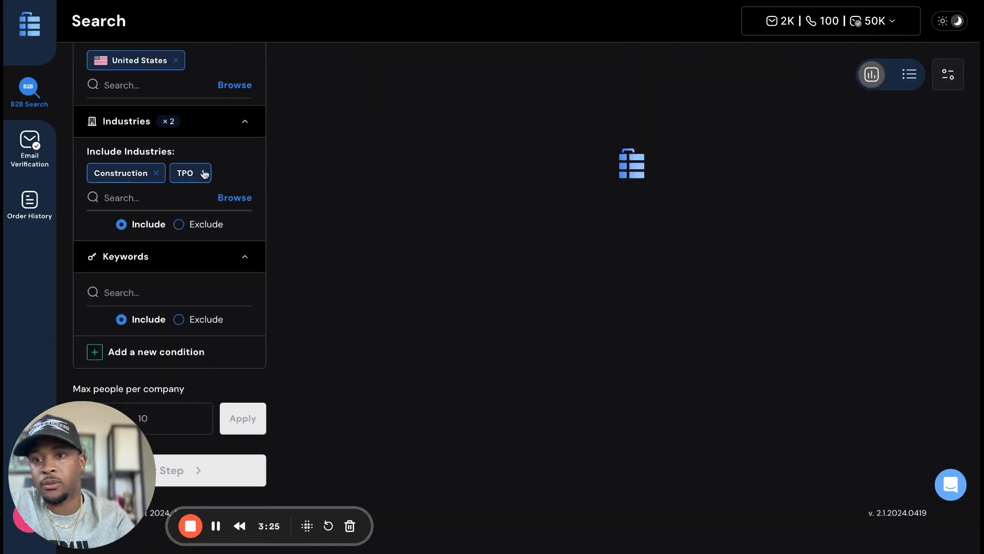
Include "COMMERCIAL ROOFING" in quotation marks, ROOFING and TPO as terms in the company Keywords condition
click(154, 292)
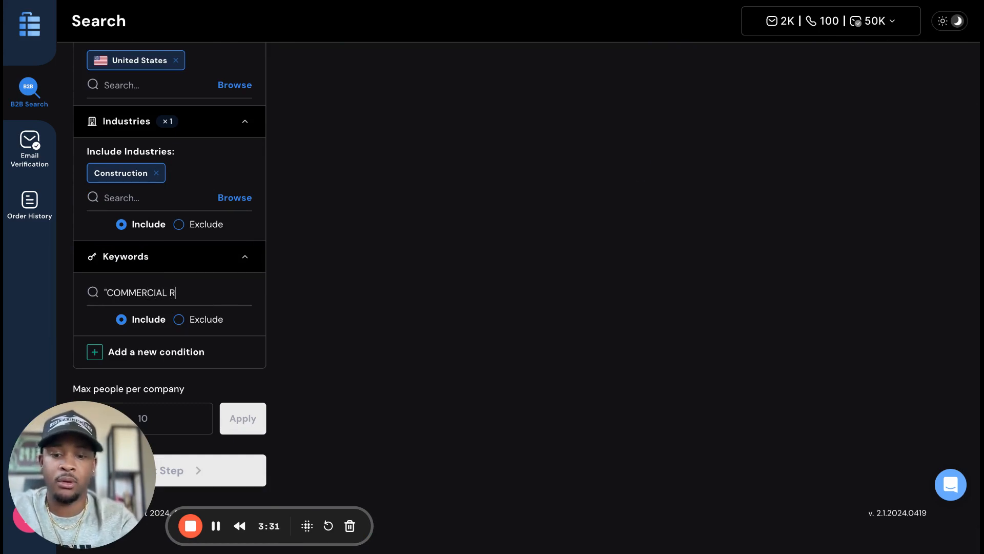
text(G")
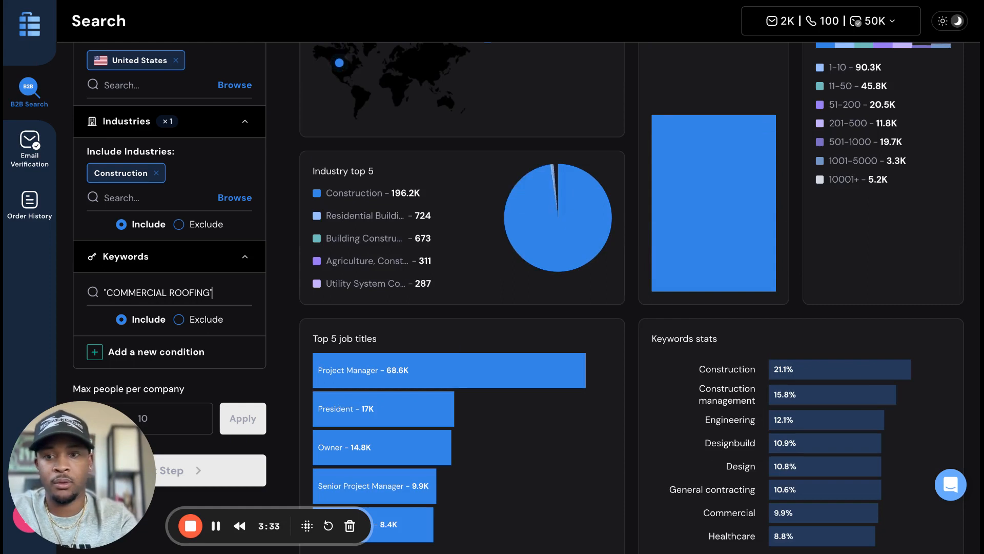
key(Return)
text(ROOFING)
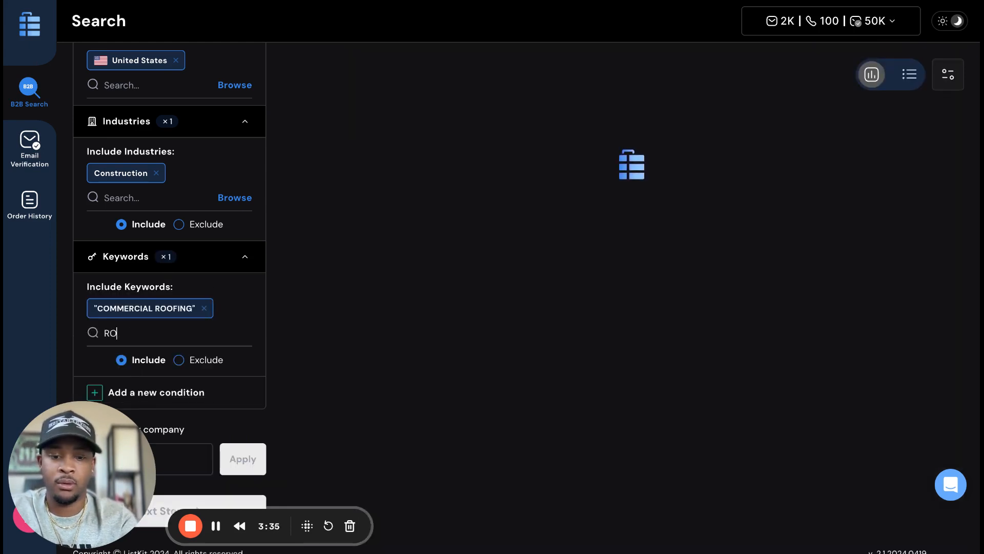
key(Return)
text(TPO)
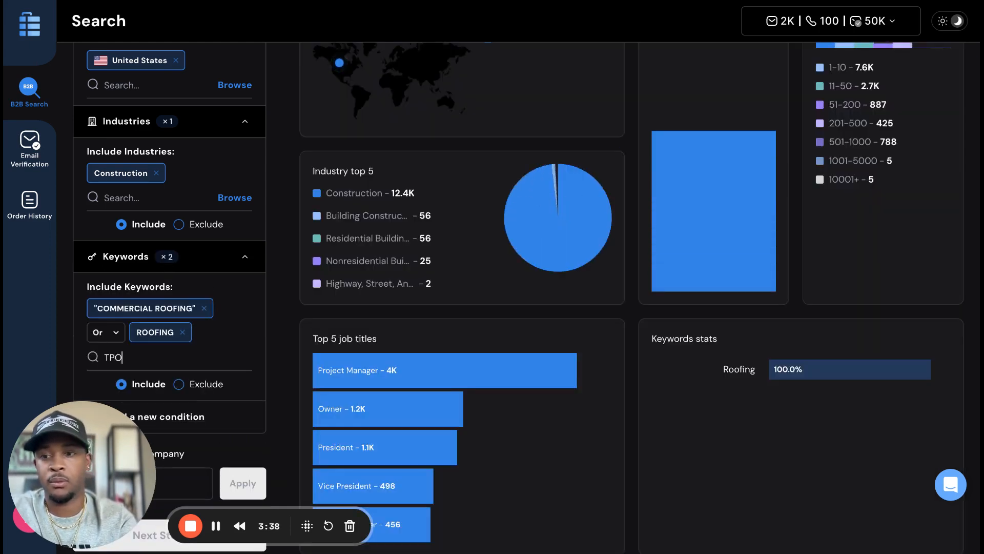
key(Return)
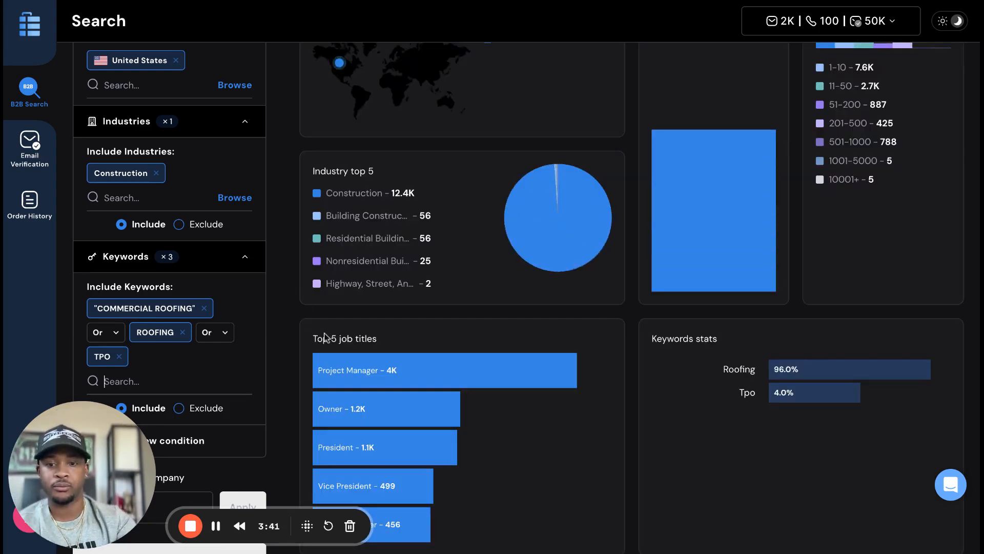
Show the filtered search results as a list of people instead of statistics charts
scroll(380, 364, down, 2)
scroll(382, 361, up, 3)
scroll(382, 361, up, 3)
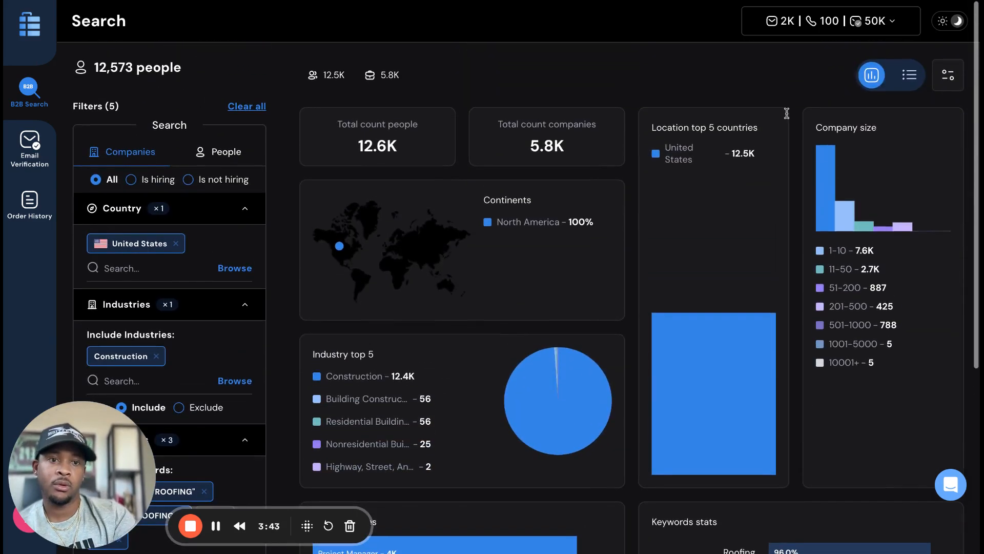
click(910, 75)
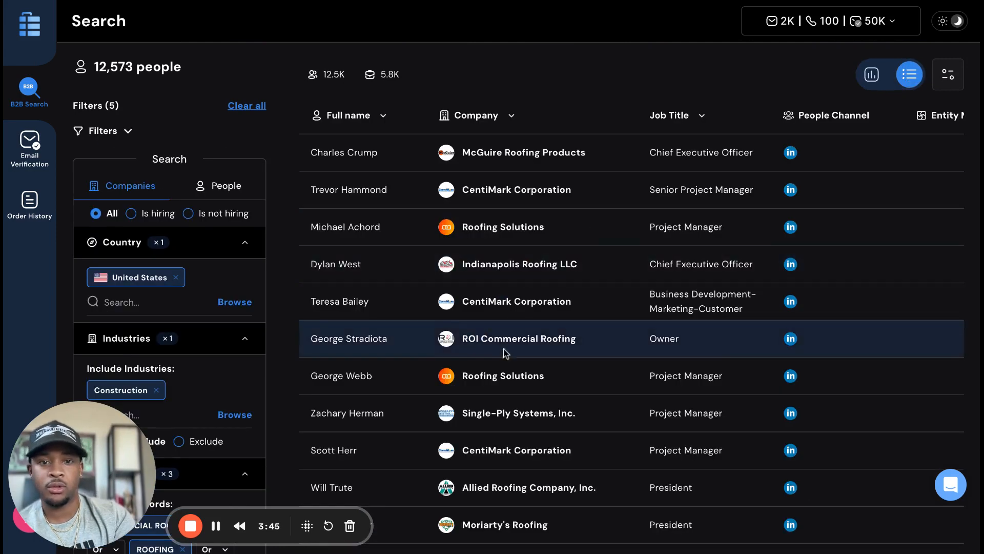
Review the companies and job titles in the results list and open the company card of a Centimark entry
scroll(482, 288, down, 2)
scroll(480, 289, down, 1)
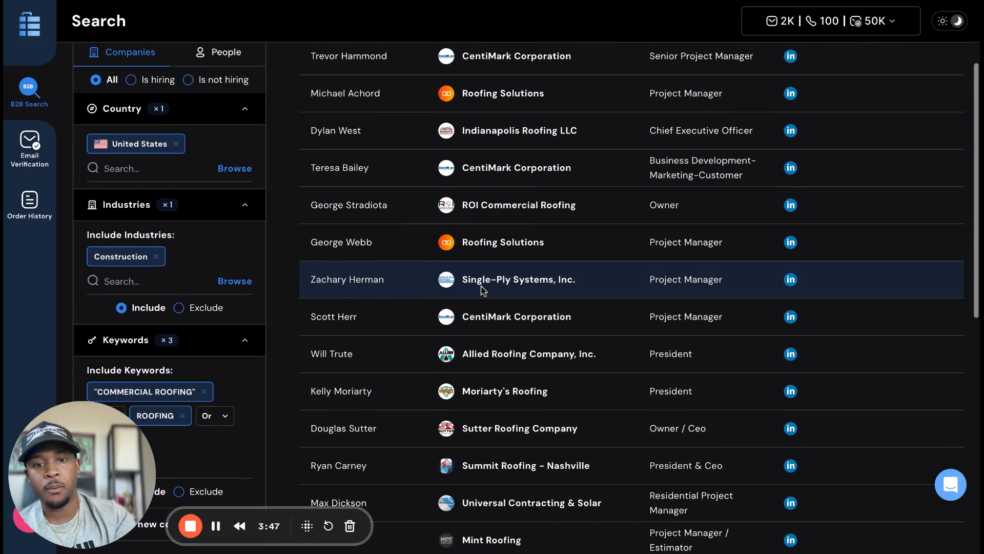
scroll(481, 289, down, 1)
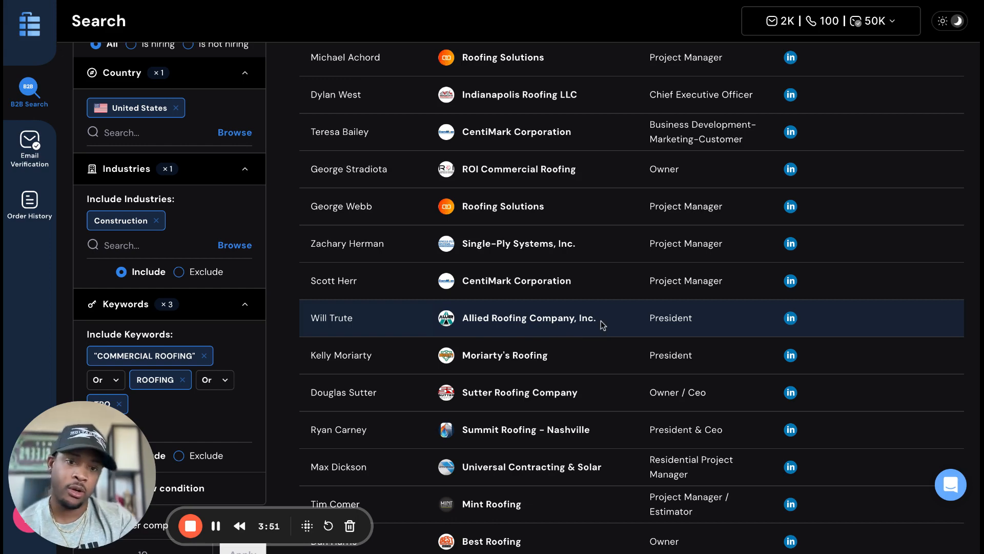
scroll(575, 385, down, 3)
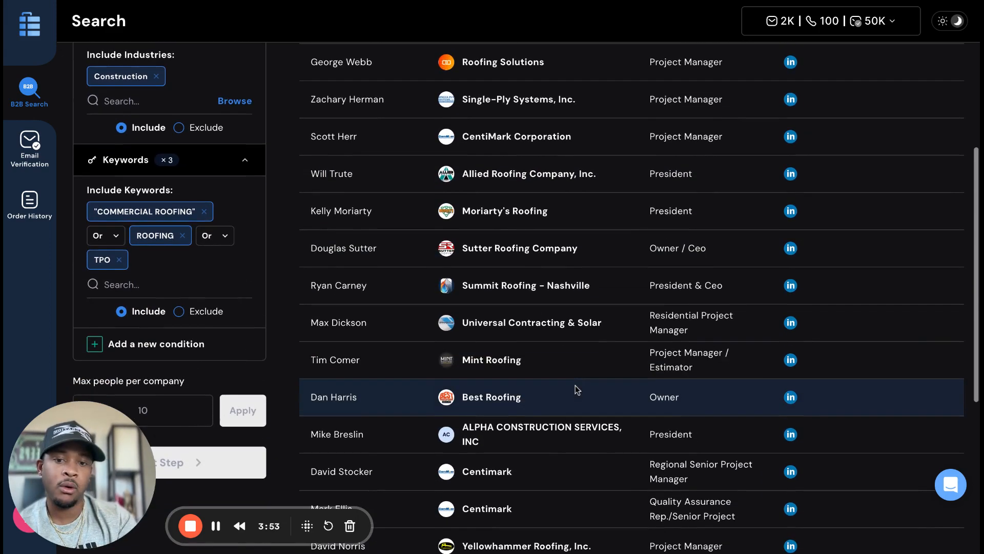
scroll(656, 379, down, 6)
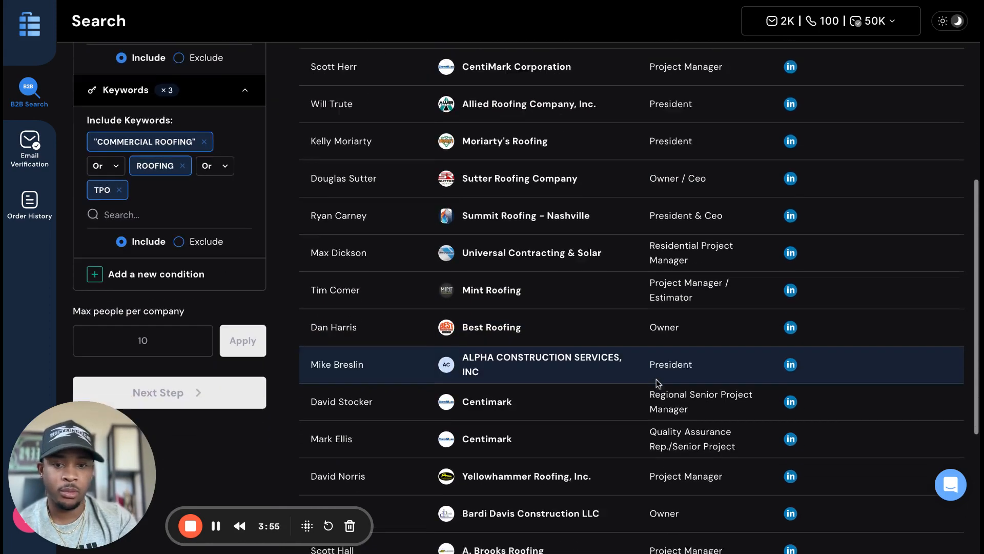
scroll(577, 355, down, 1)
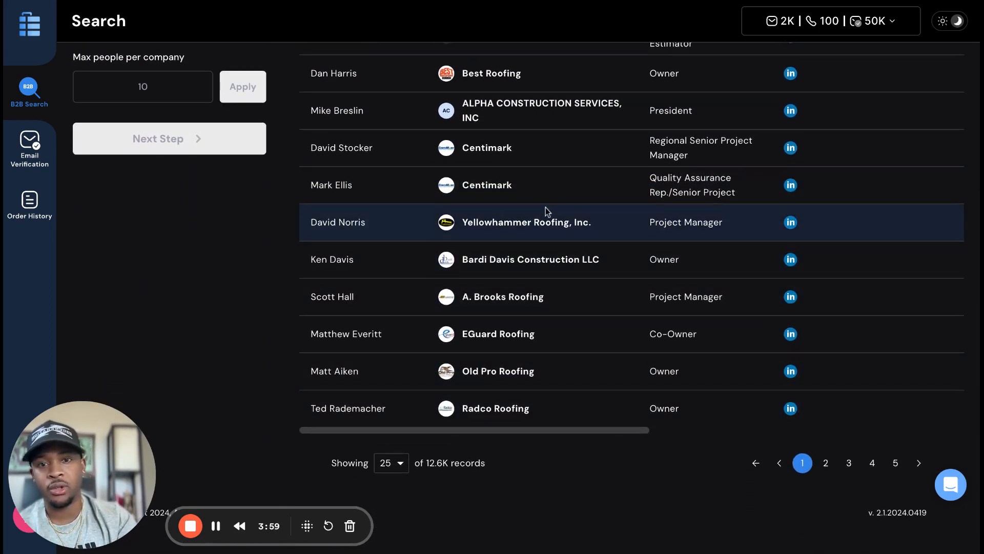
scroll(545, 207, up, 2)
click(479, 247)
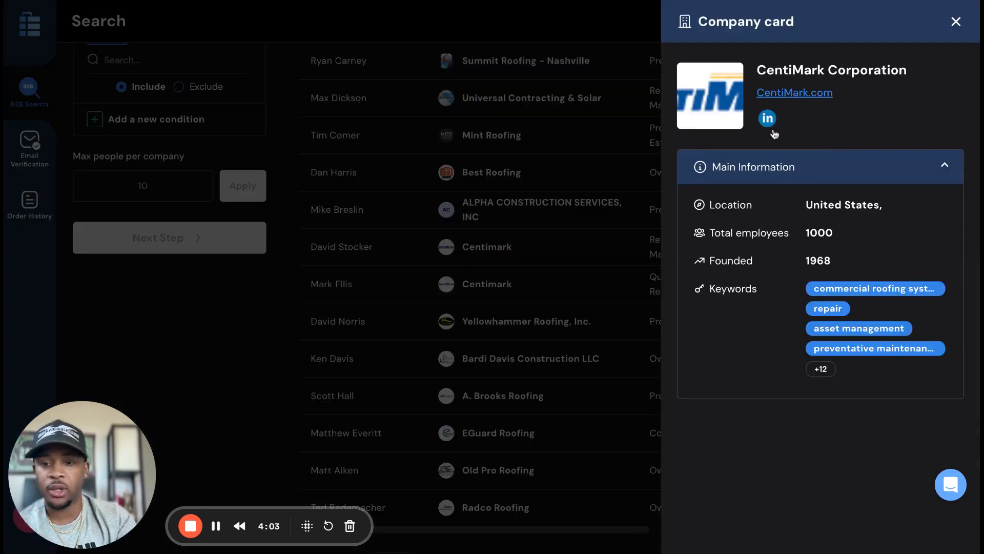
Close the Centimark company card and look through the people on page 4 of the search results
click(955, 24)
scroll(607, 374, down, 2)
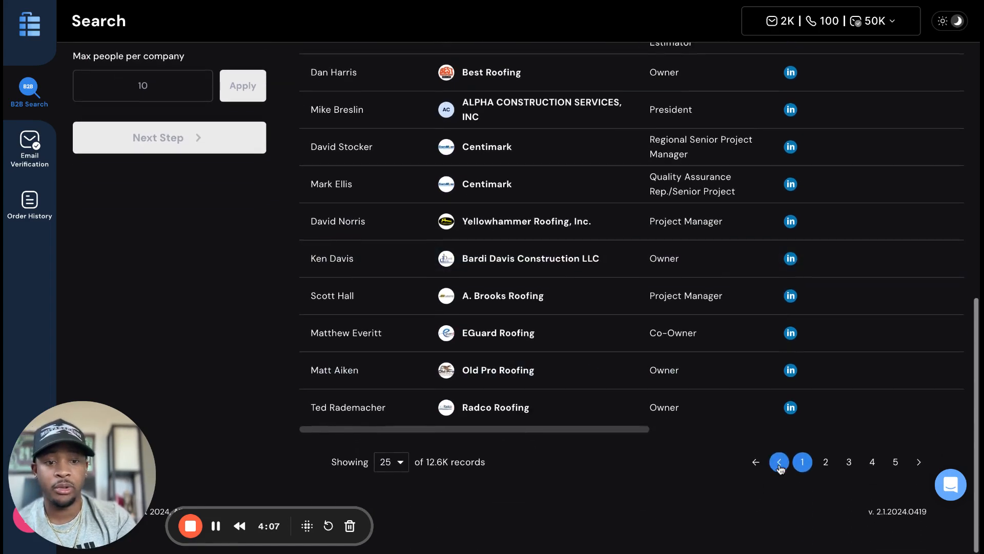
click(872, 462)
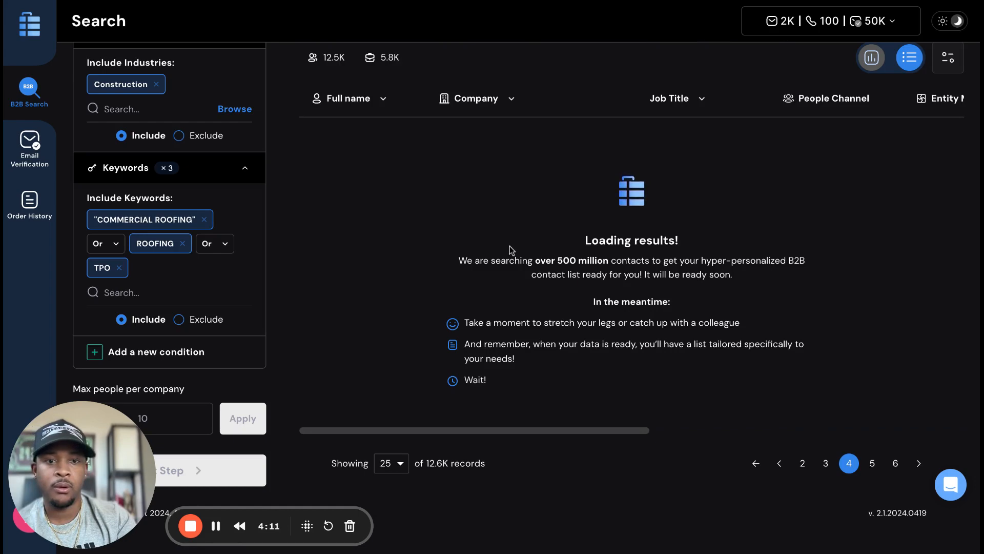
scroll(460, 221, up, 7)
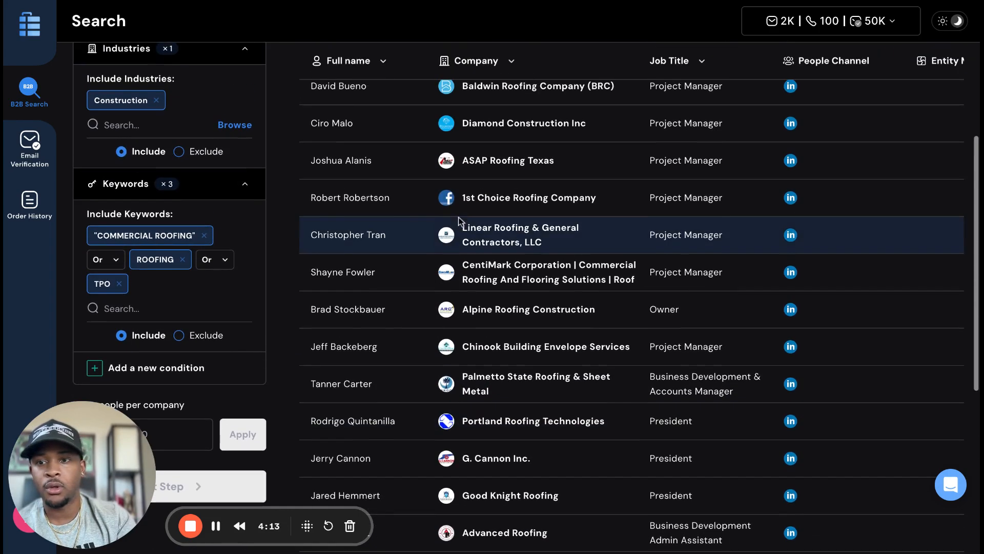
Limit the search to a maximum of 5 people per company and apply the limit
scroll(239, 221, down, 2)
click(157, 328)
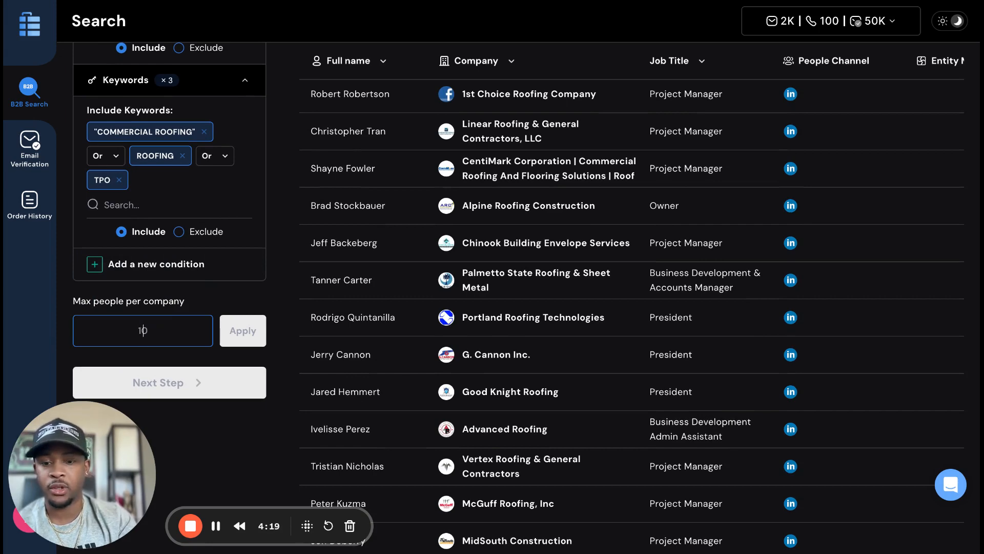
key(BackSpace)
key(BackSpace)
text(5)
click(241, 332)
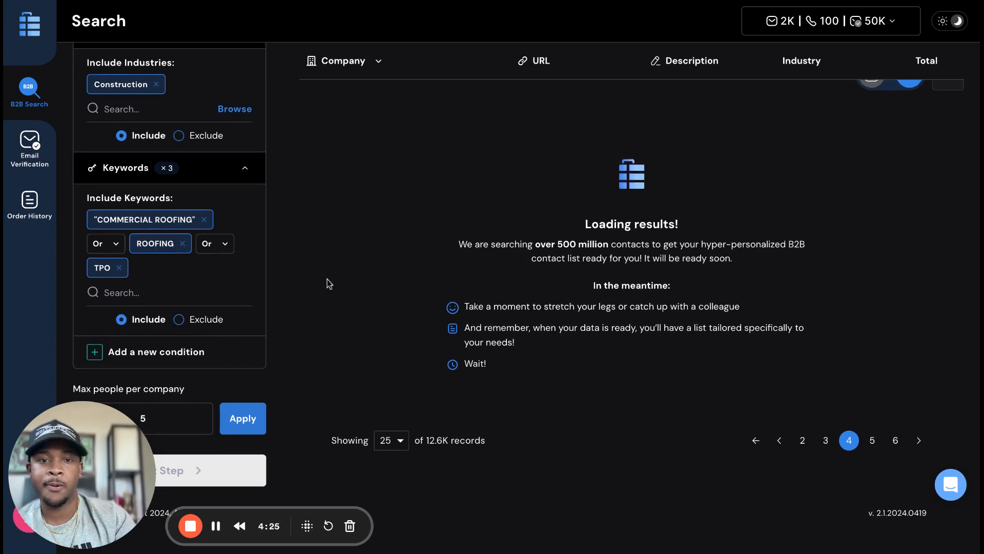
Expand Stellar Commercial Roofing in the grouped results and review the job titles of its contacts
scroll(428, 152, up, 3)
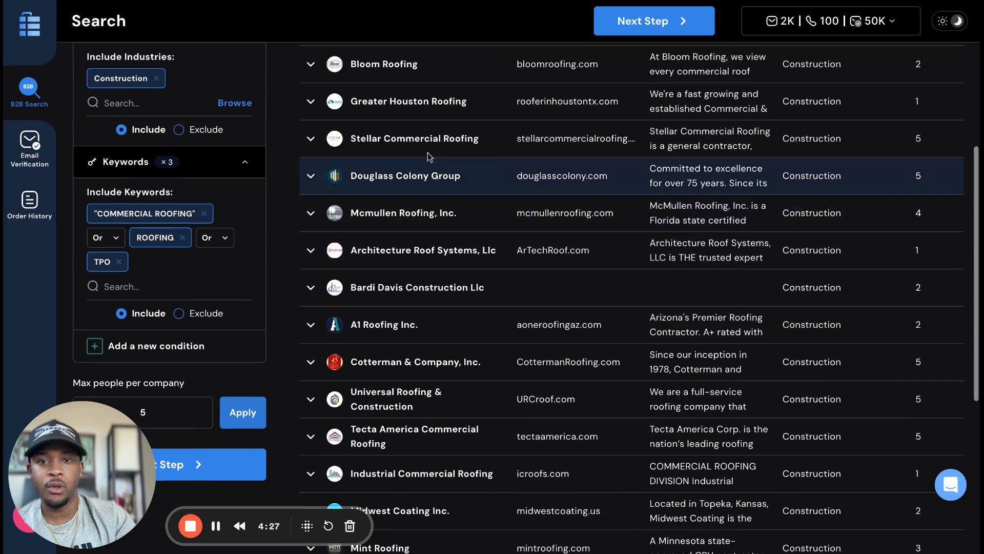
click(311, 139)
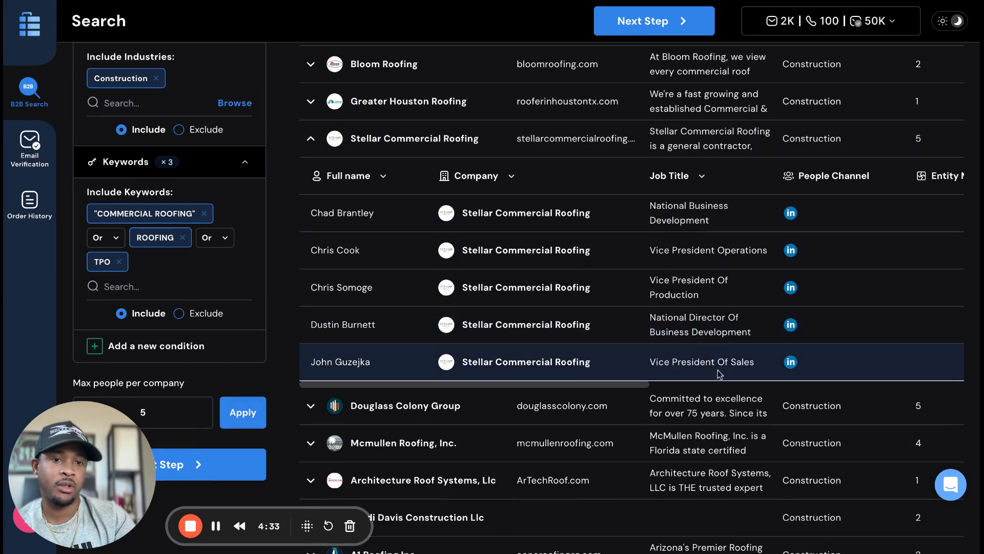
scroll(648, 367, down, 2)
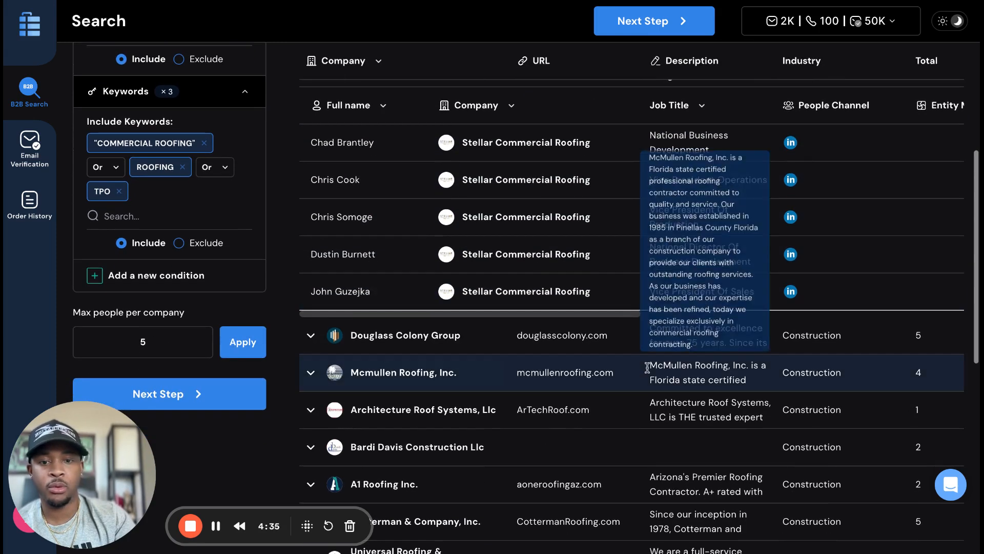
scroll(228, 268, up, 3)
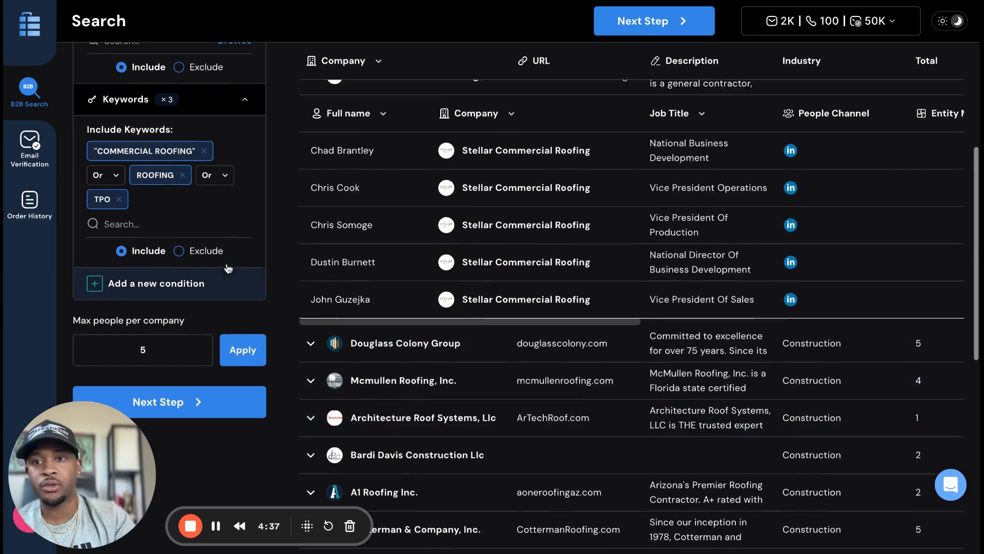
In the people filters, add VP OF SALES to the included job titles
scroll(228, 268, up, 6)
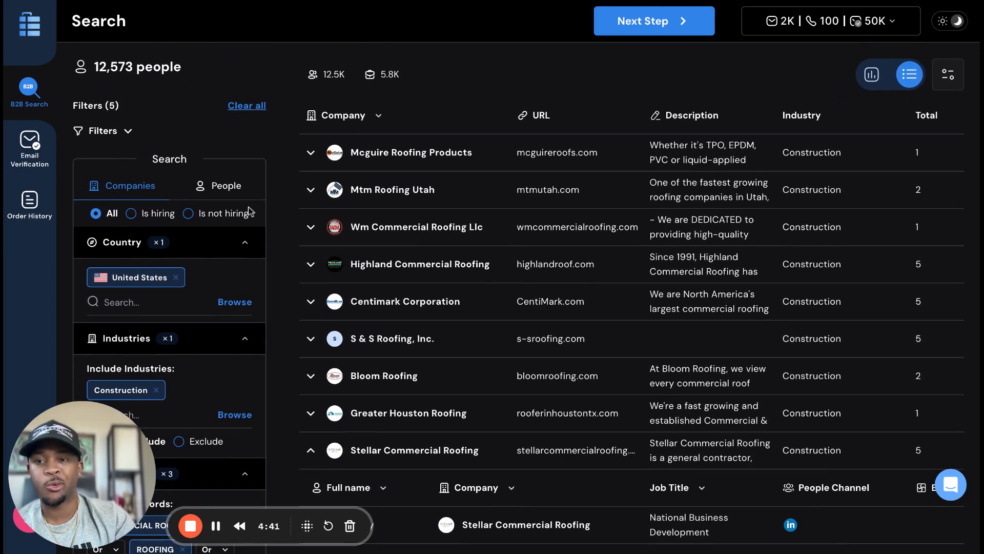
scroll(239, 215, down, 1)
click(207, 167)
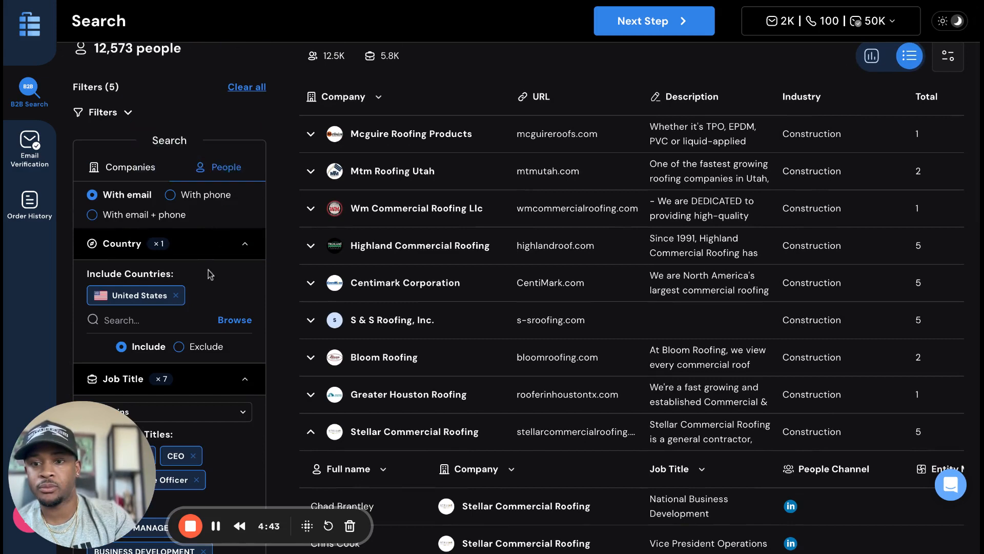
scroll(208, 273, down, 7)
scroll(210, 274, down, 1)
click(169, 286)
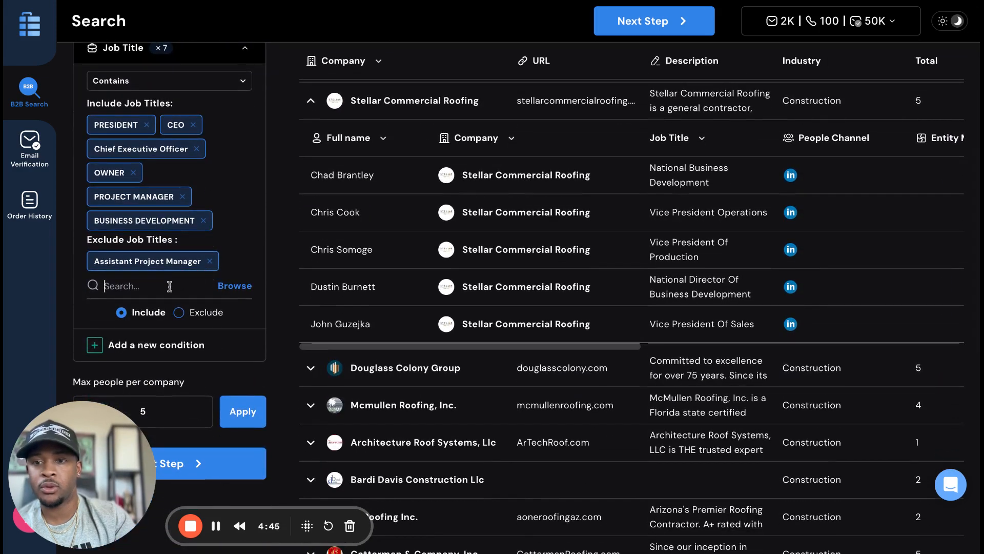
text(VP O)
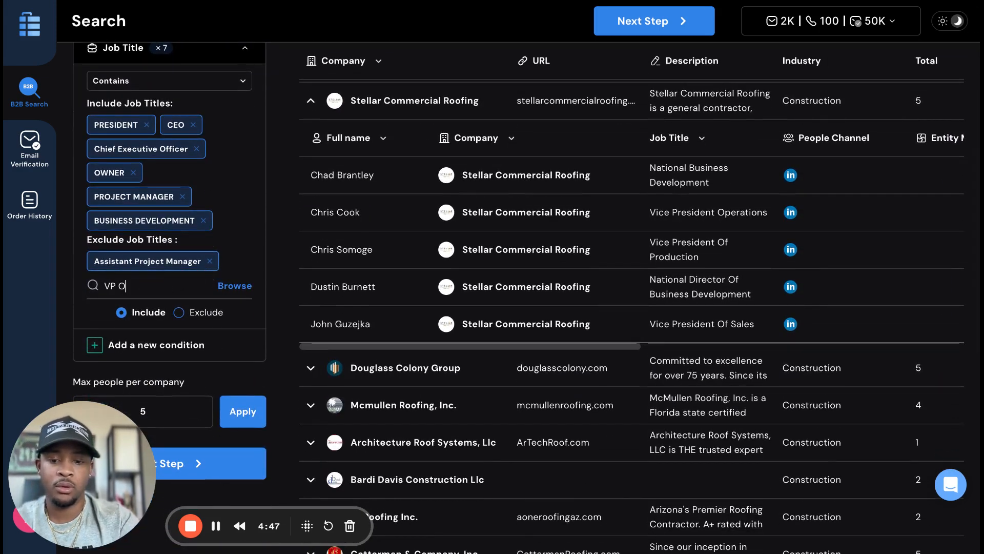
text(F SALES)
key(Return)
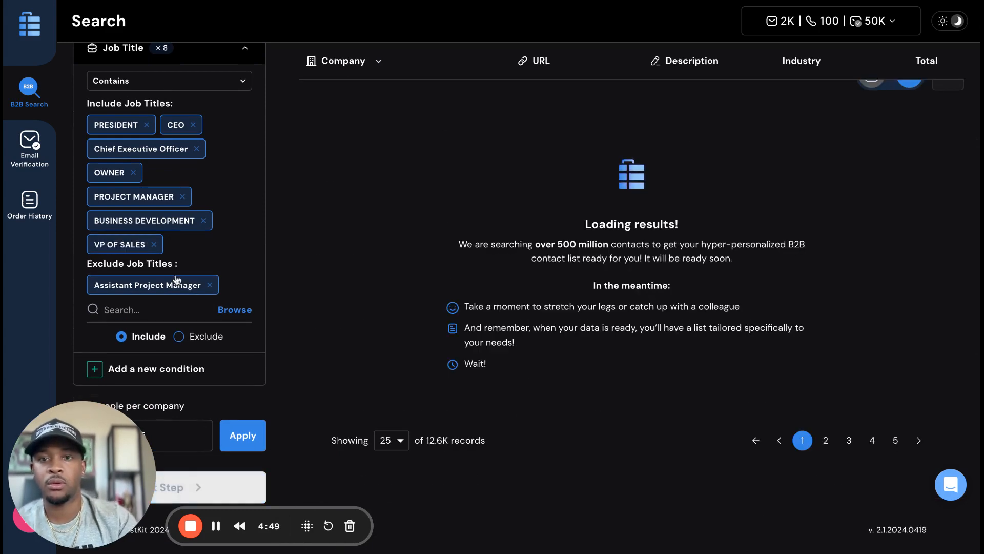
Return to the company filters, review the refreshed company results, and expand Dallas General Contracting to check its contacts
scroll(347, 155, up, 6)
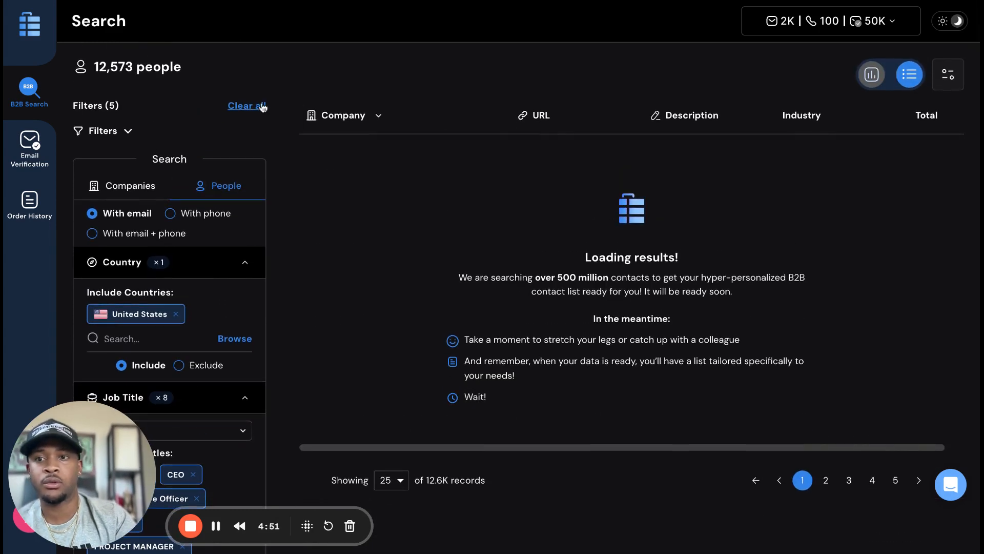
click(131, 185)
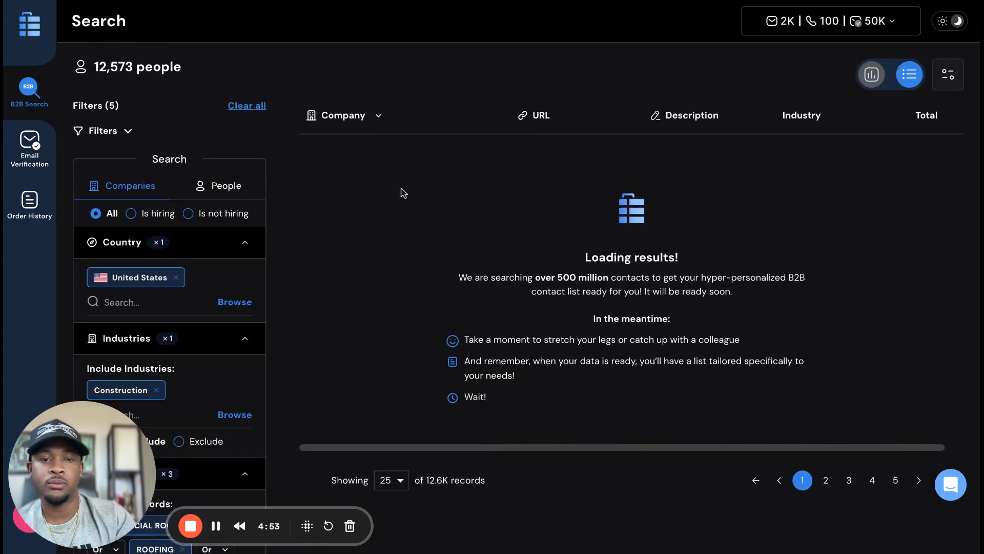
scroll(394, 298, down, 3)
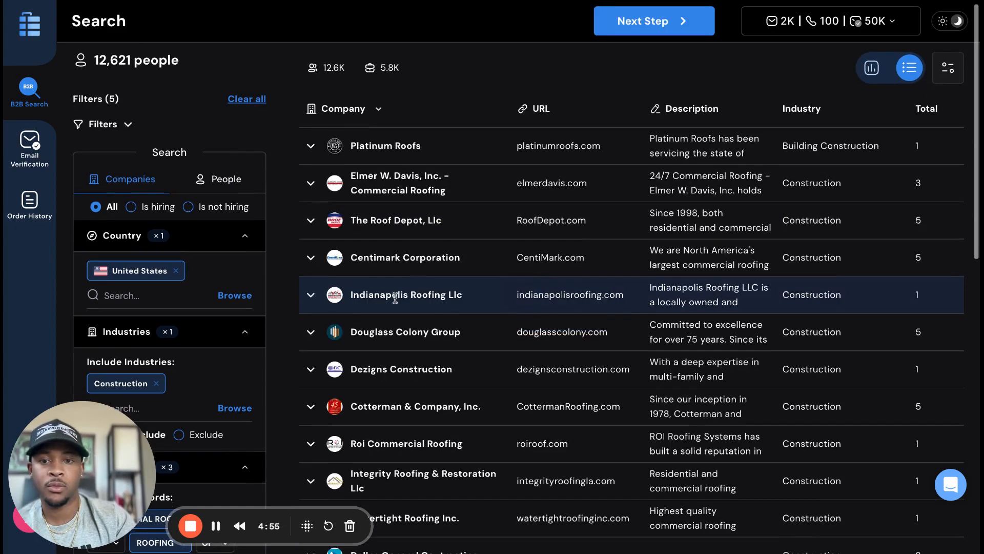
scroll(395, 297, down, 3)
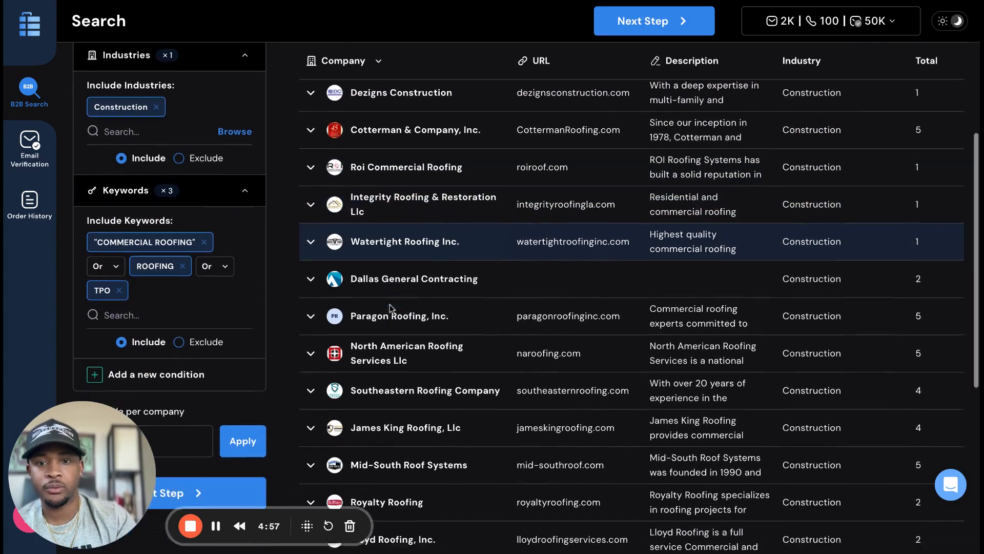
scroll(390, 303, down, 1)
click(336, 264)
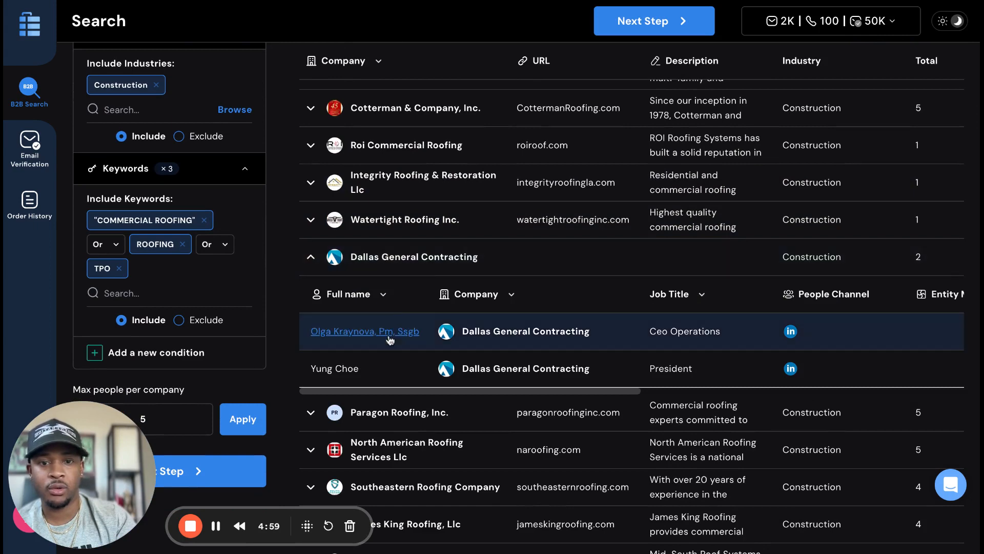
scroll(398, 361, down, 3)
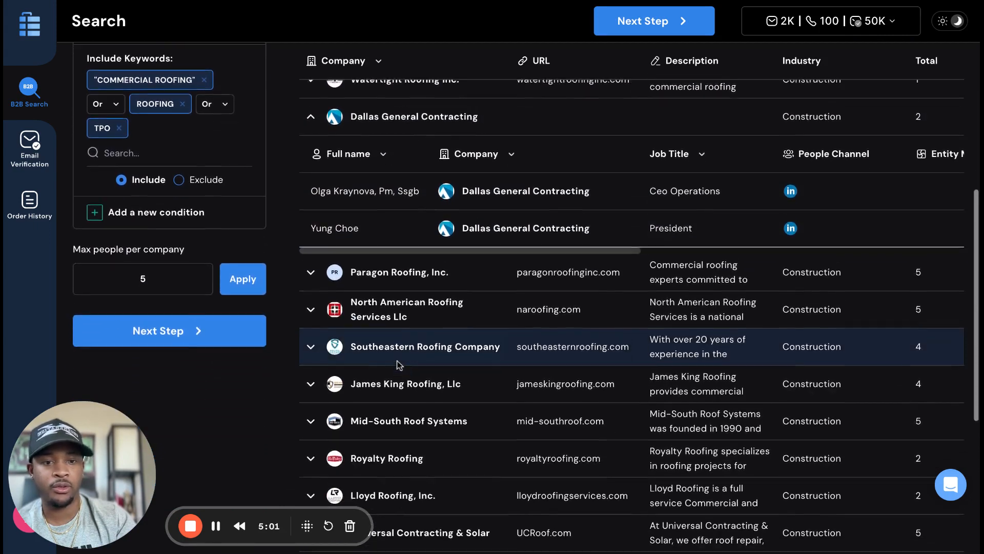
scroll(394, 314, down, 1)
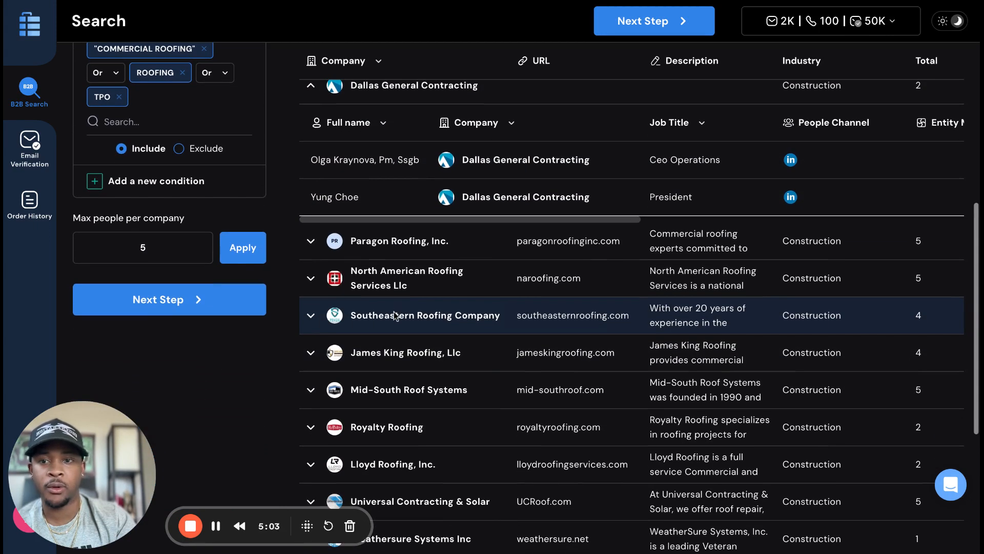
Proceed from the search filters to the Generate List settings
click(220, 307)
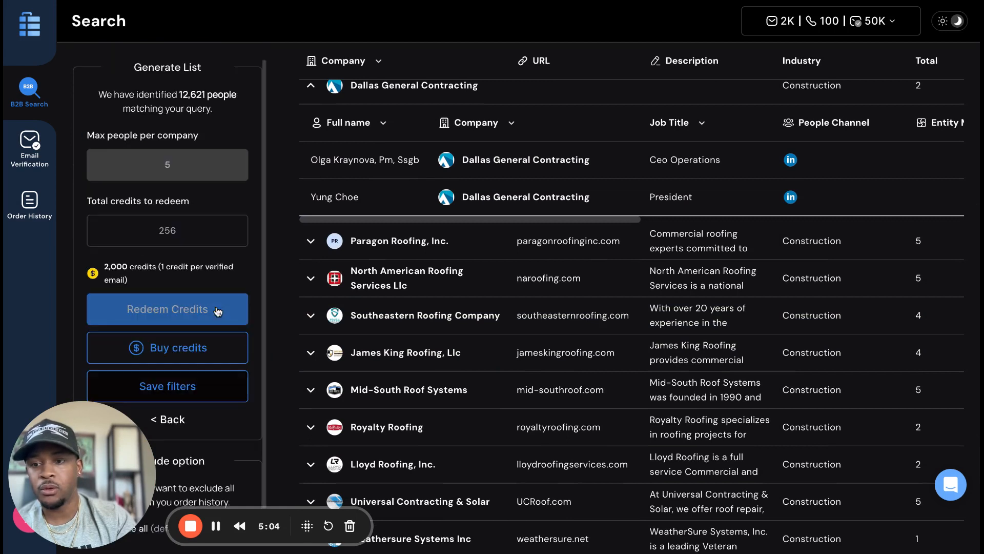
click(163, 387)
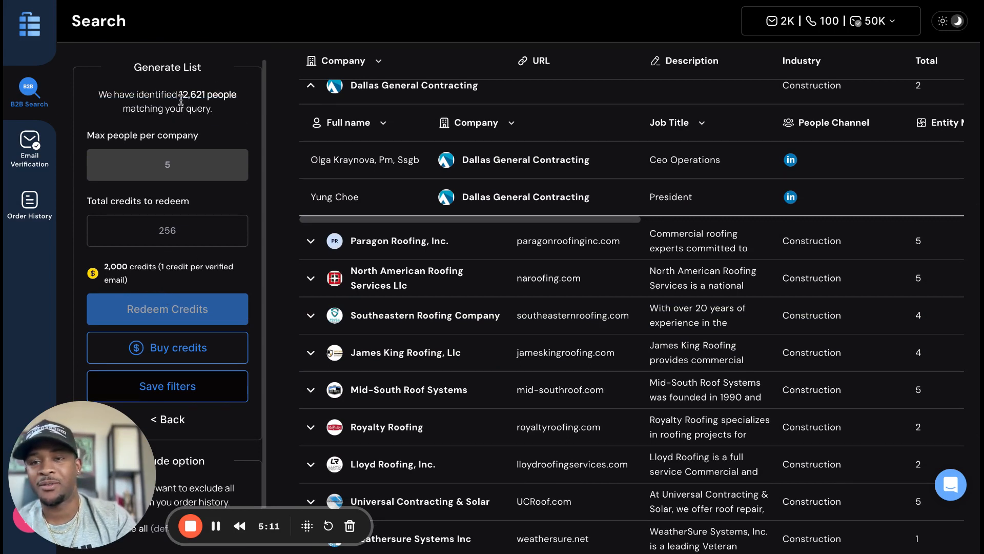
click(177, 231)
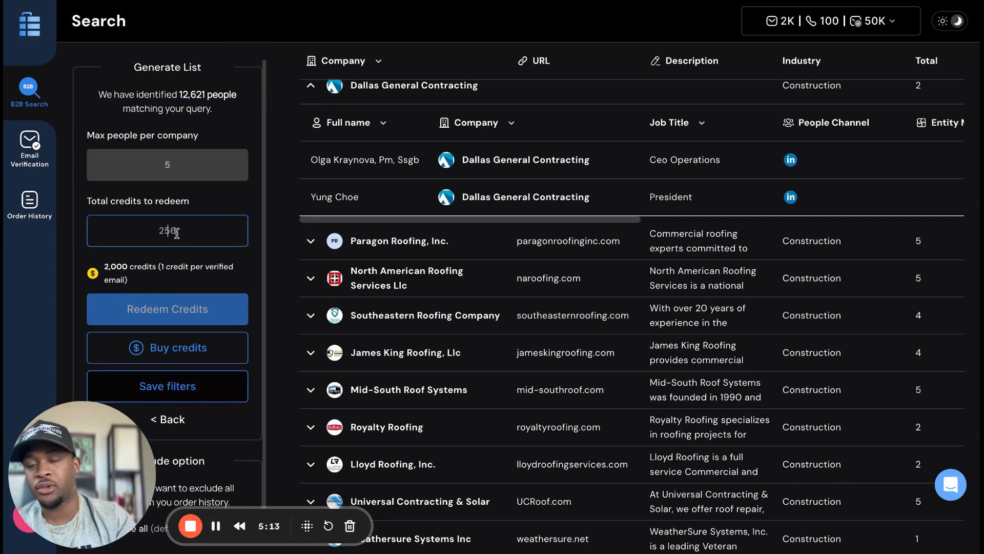
text(1000)
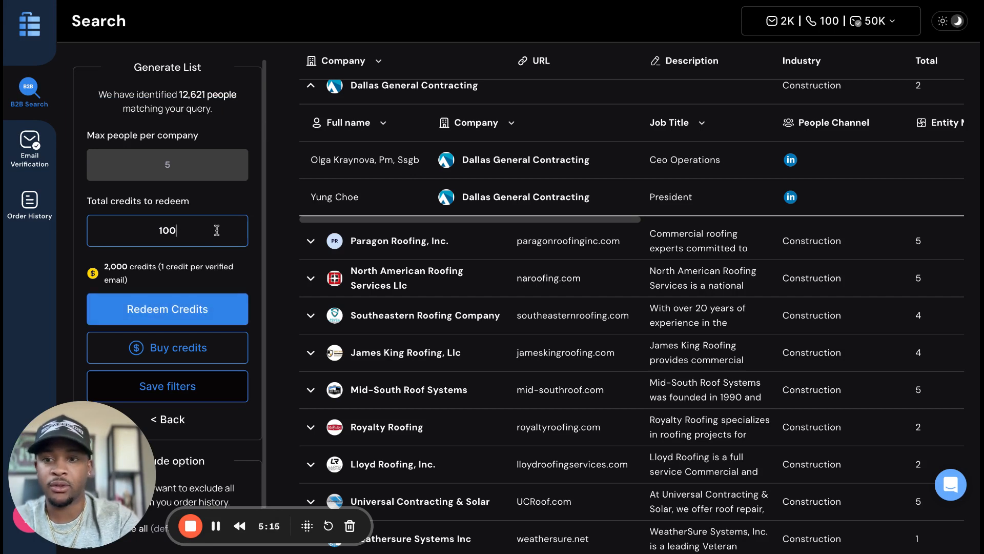
key(BackSpace)
key(BackSpace)
key(BackSpace)
key(BackSpace)
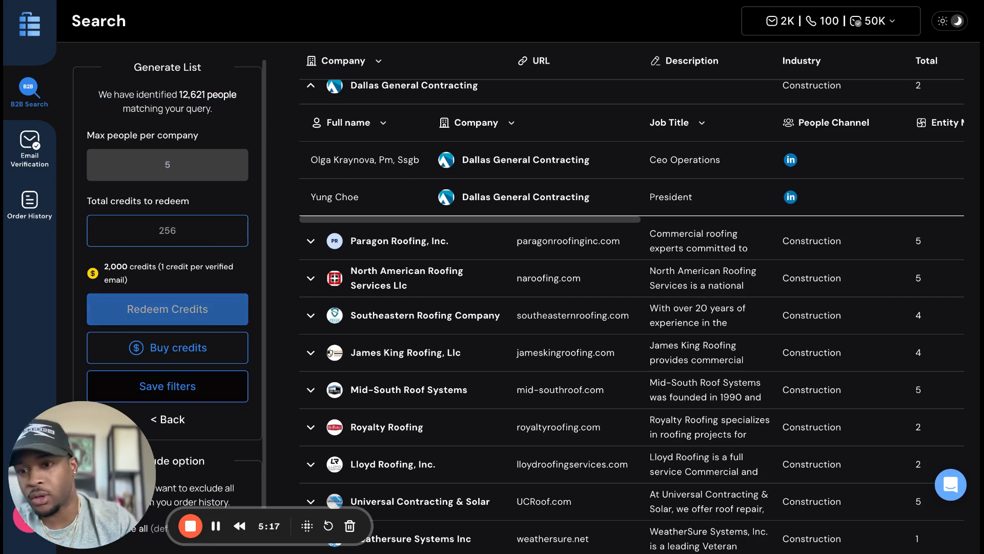
text(200)
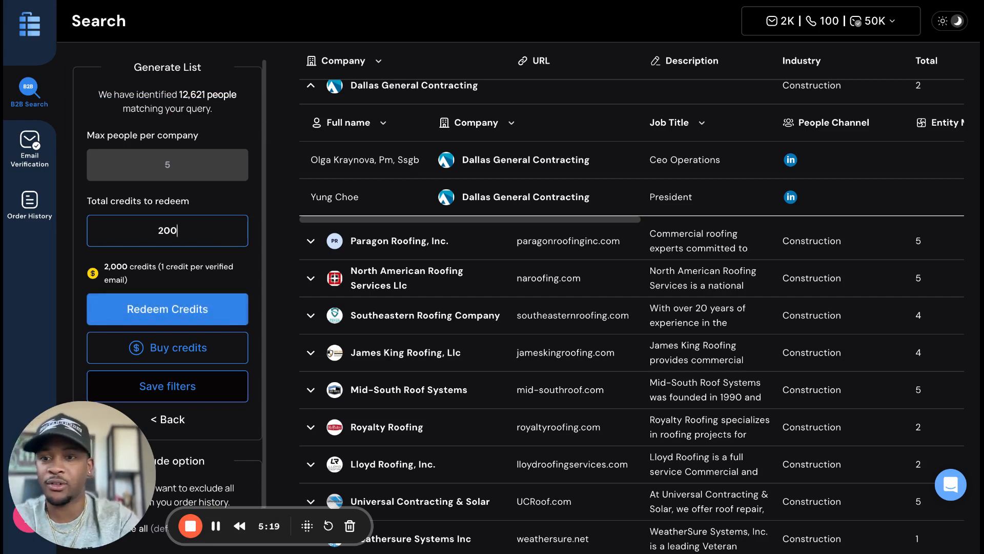
key(BackSpace)
key(BackSpace)
key(BackSpace)
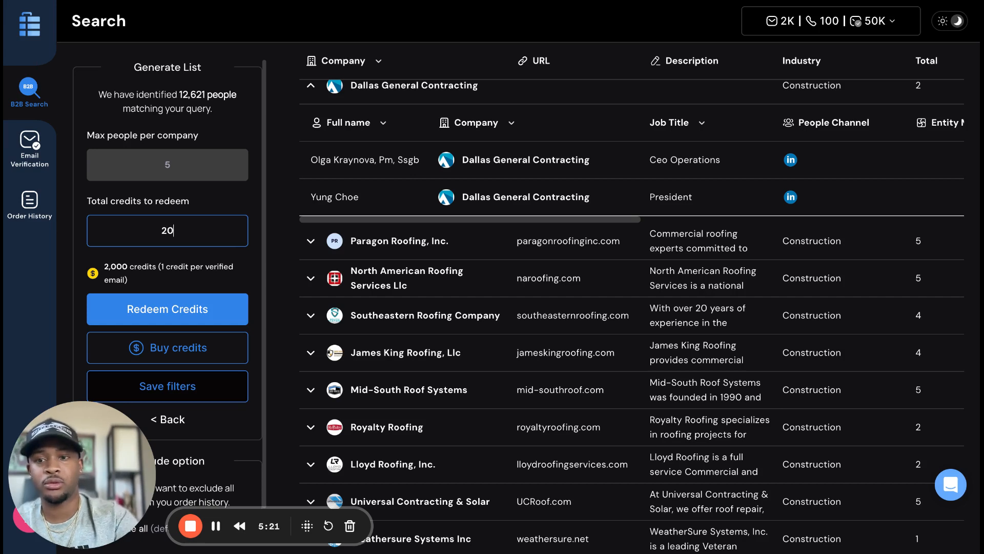
Set the total credits to redeem to 100 and redeem them to order the leads list
text(100)
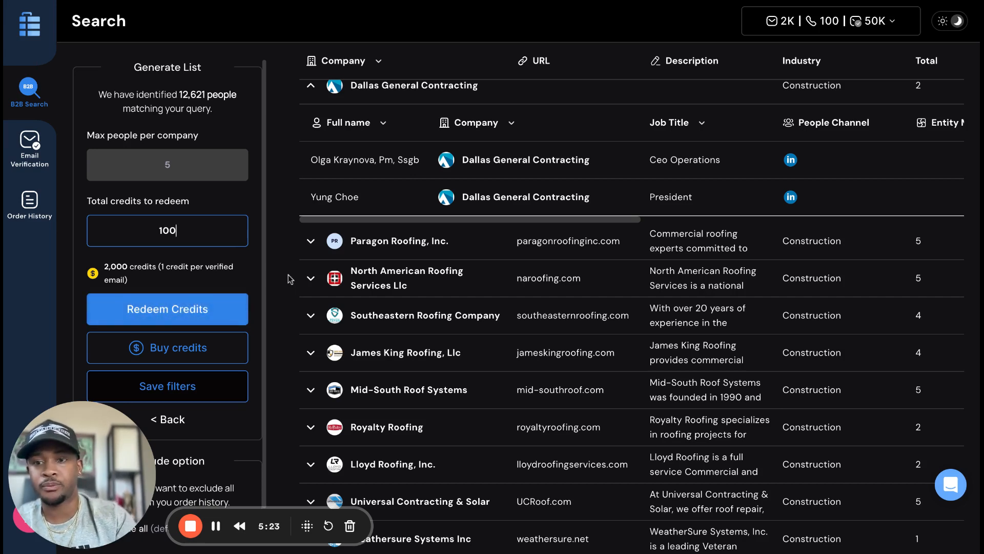
click(221, 308)
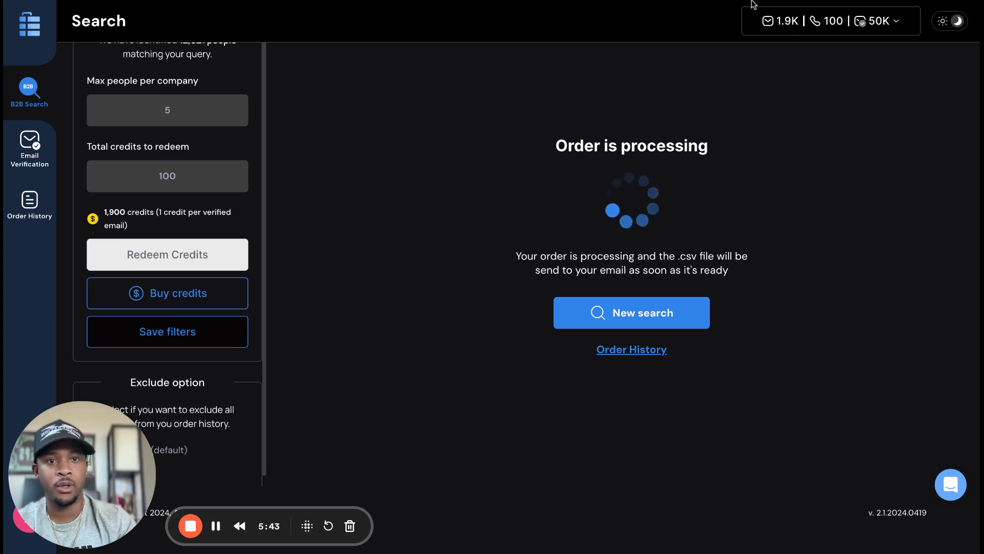
click(962, 297)
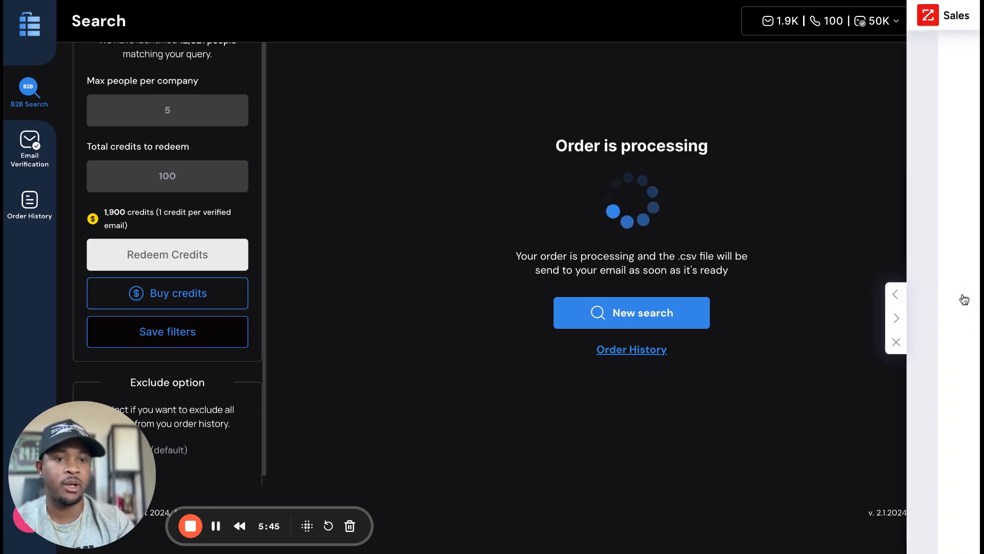
scroll(785, 378, down, 1)
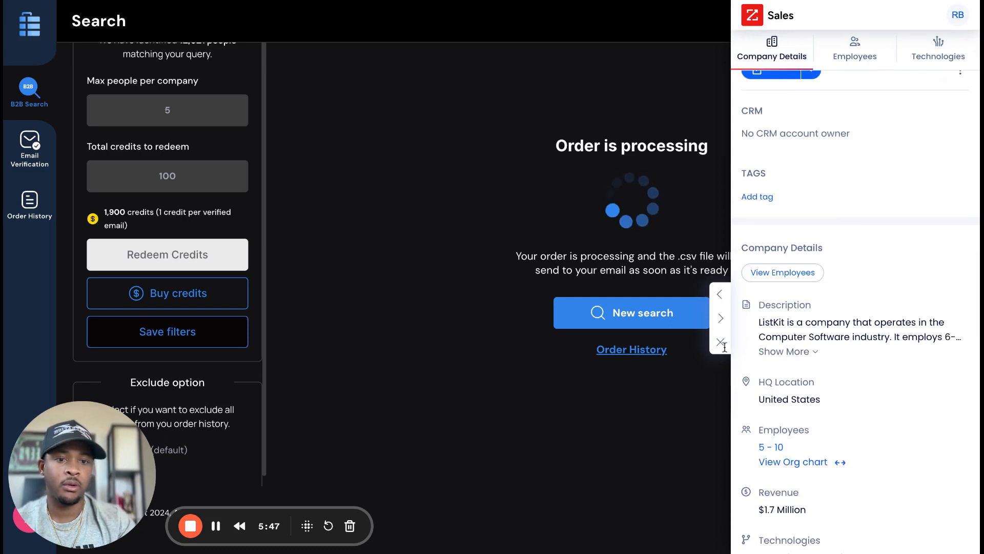
click(721, 342)
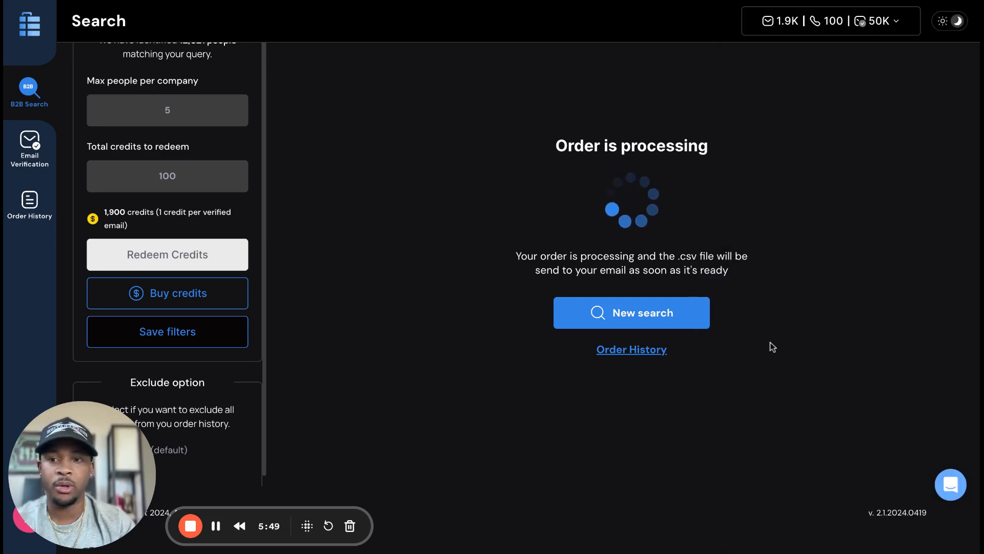